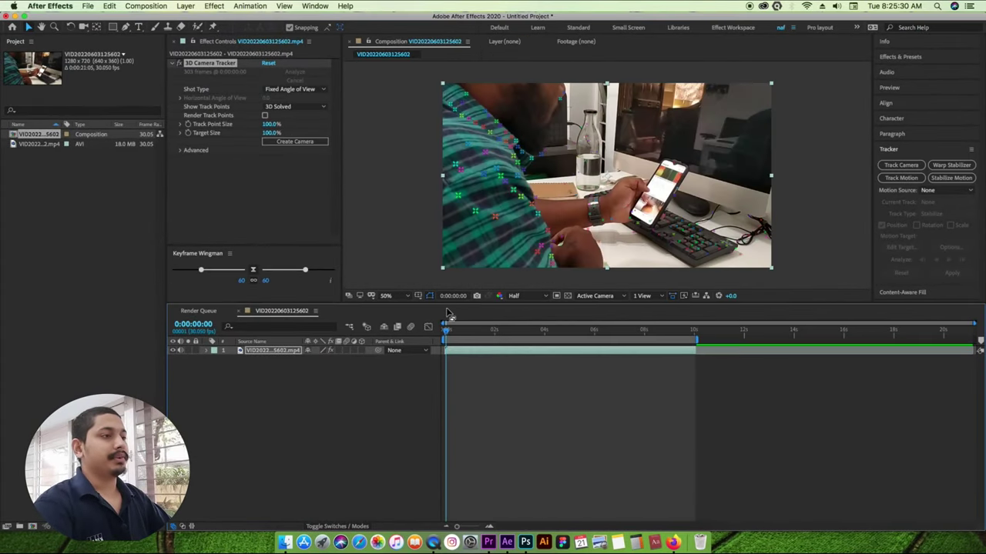
Preview the tracked footage over time, then switch the viewer to the empty Layer panel.
mouse_move(446, 330)
mouse_down()
mouse_move(502, 331)
mouse_move(445, 331)
mouse_up()
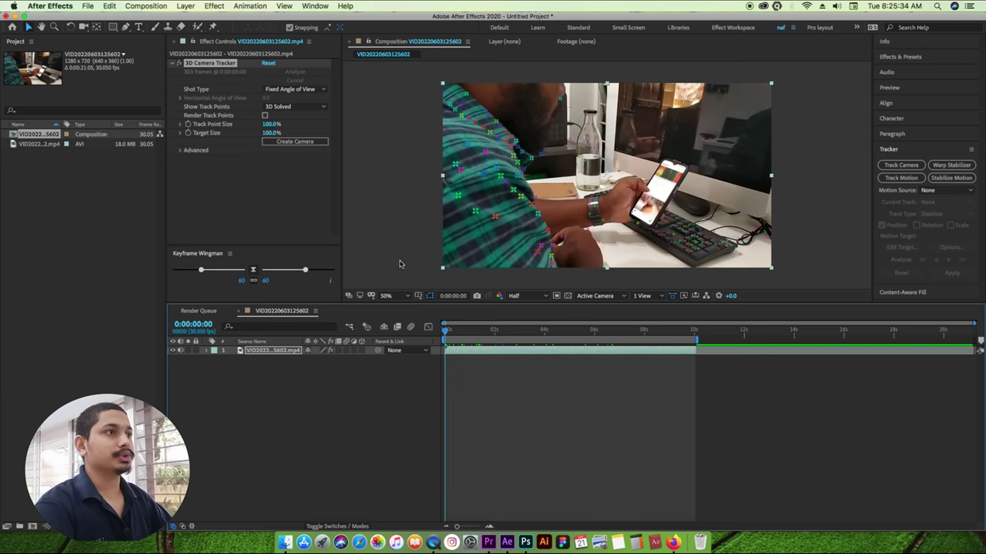
click(508, 40)
Import VID20220603125602.mp4 from the REC Videos folder into the project again.
click(46, 275)
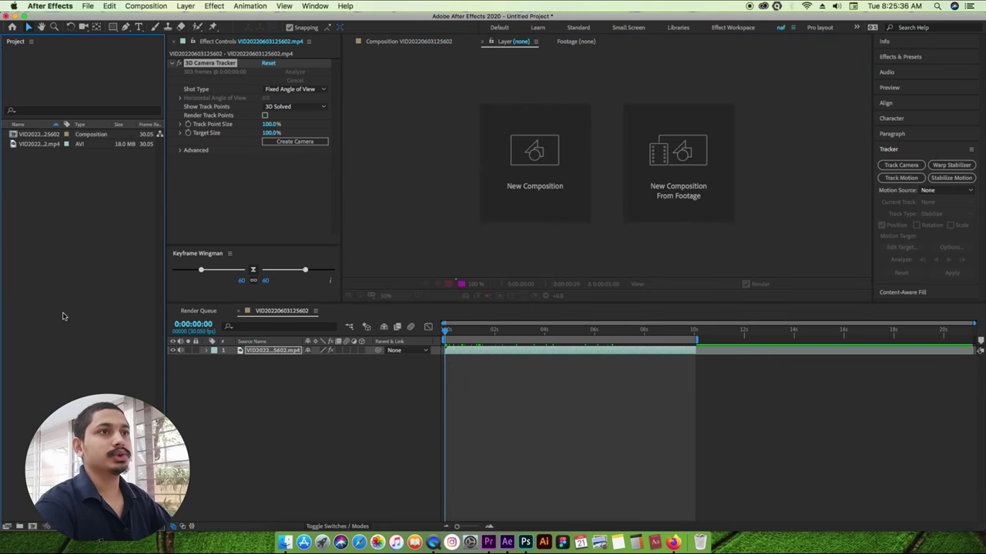
key(super+i)
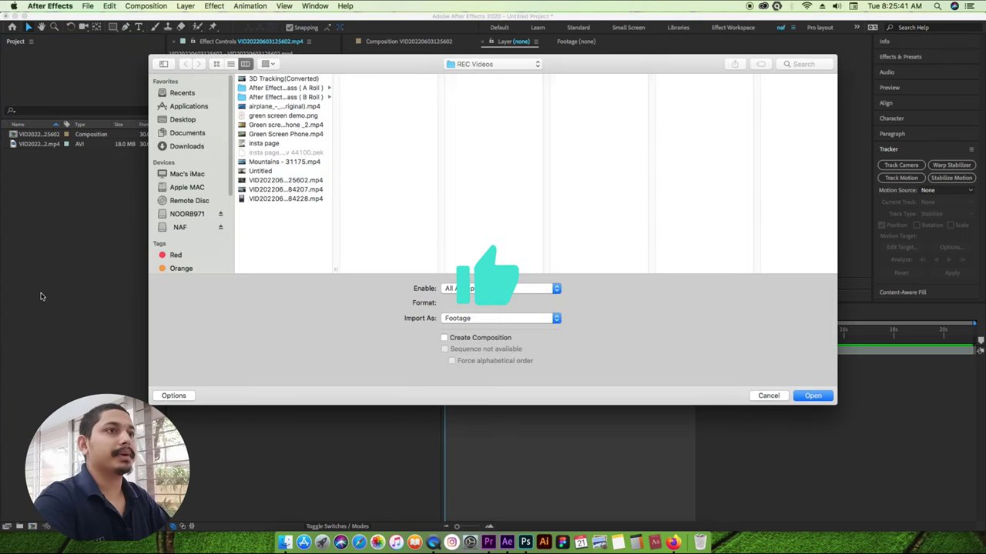
click(271, 162)
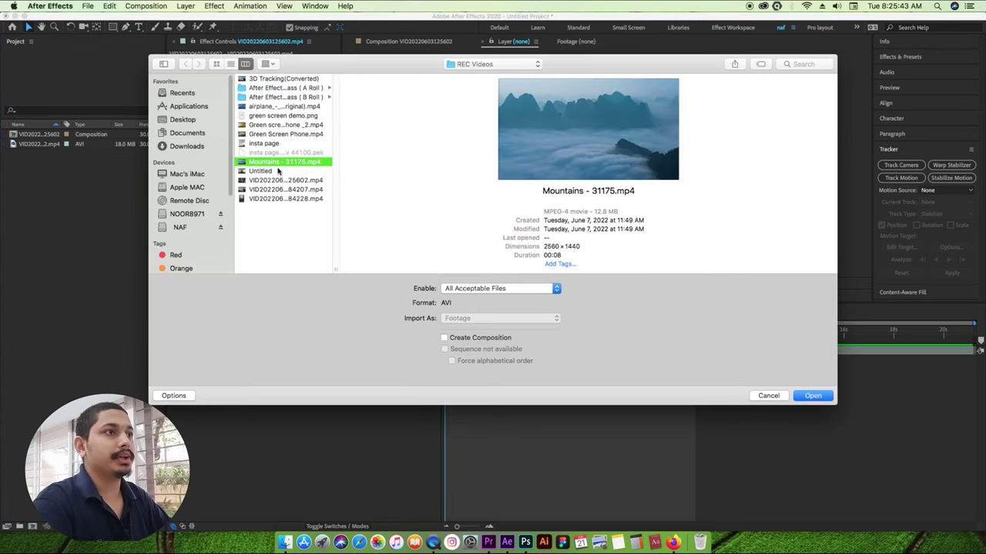
click(271, 171)
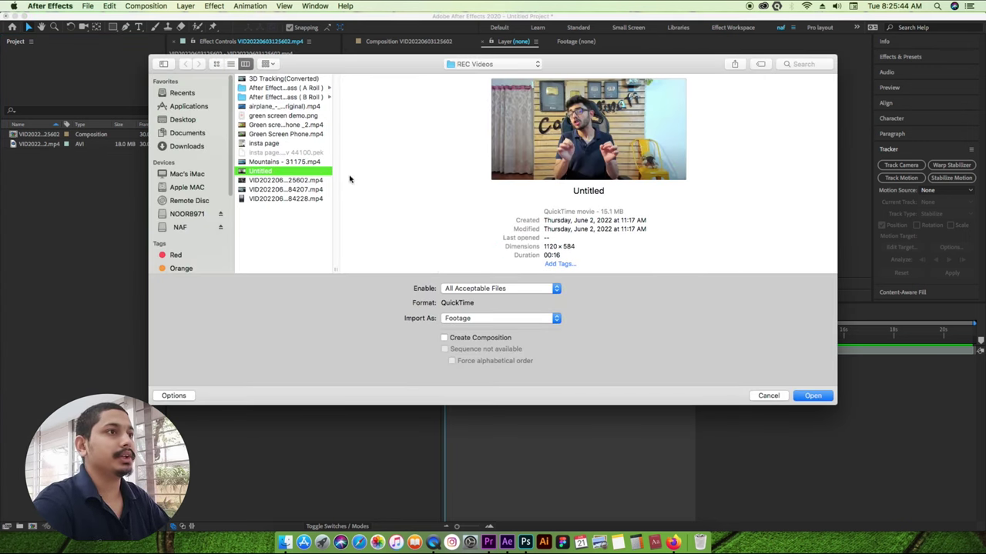
click(268, 181)
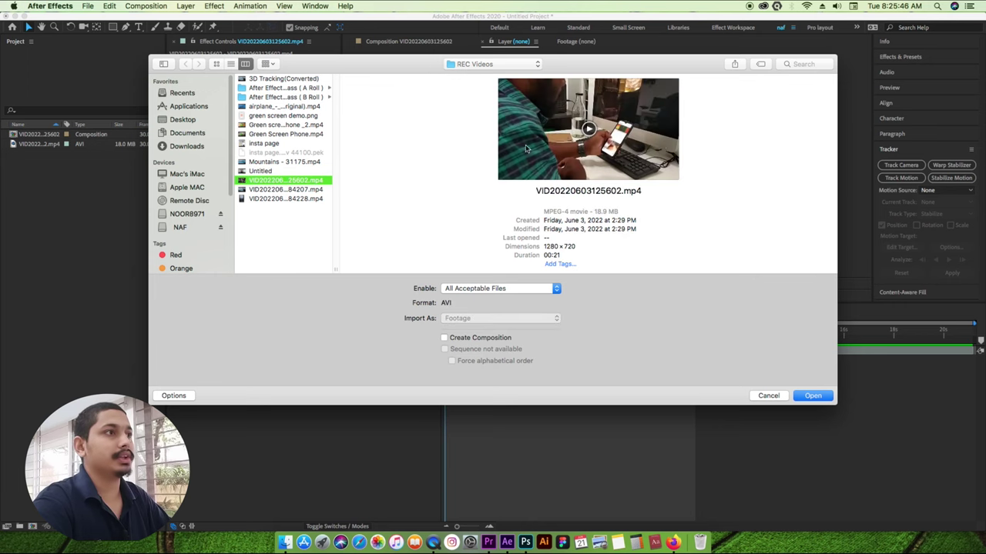
click(813, 395)
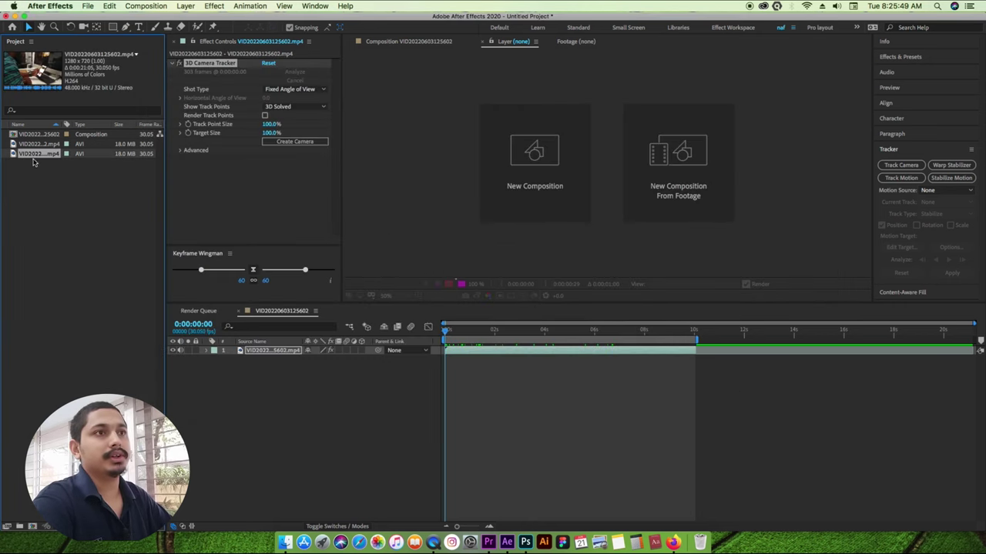
click(36, 526)
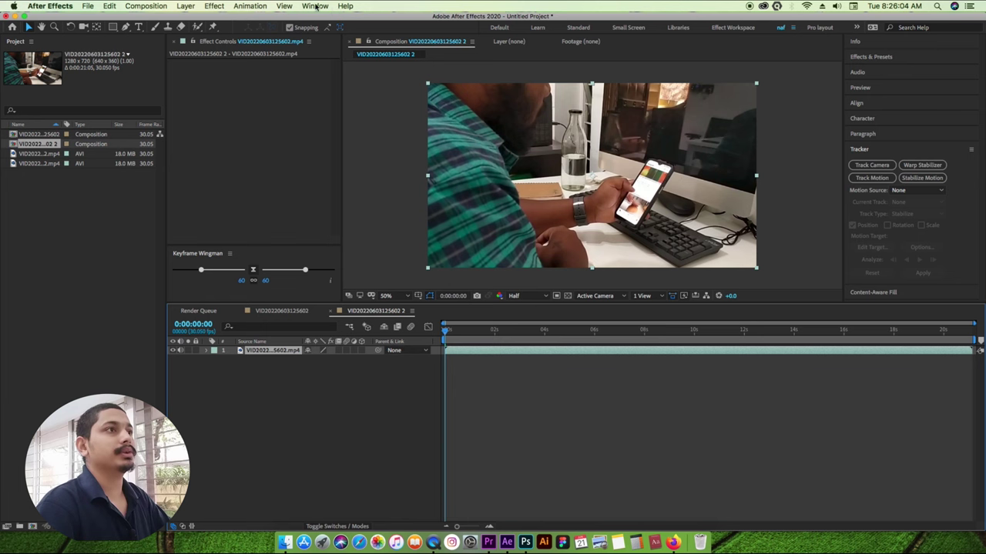
click(315, 7)
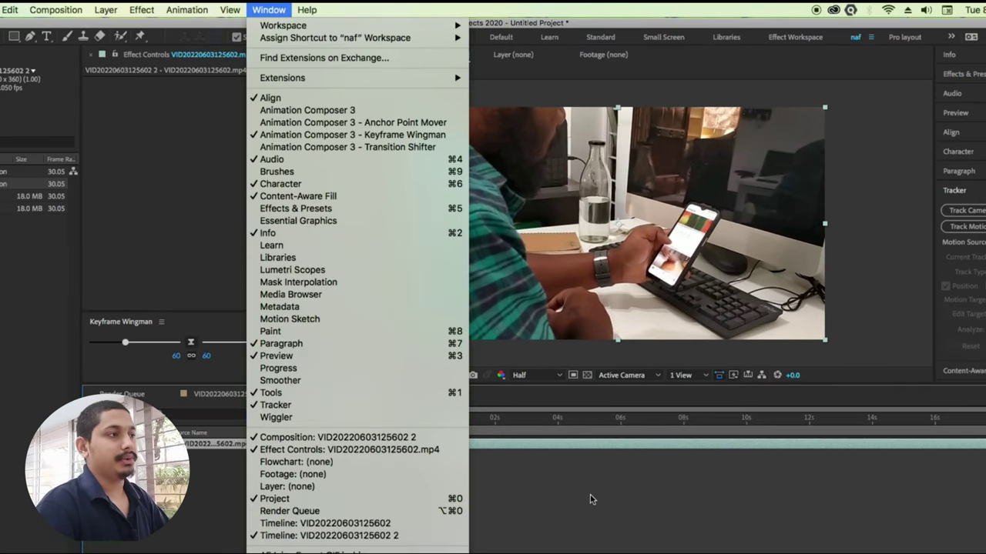
click(318, 320)
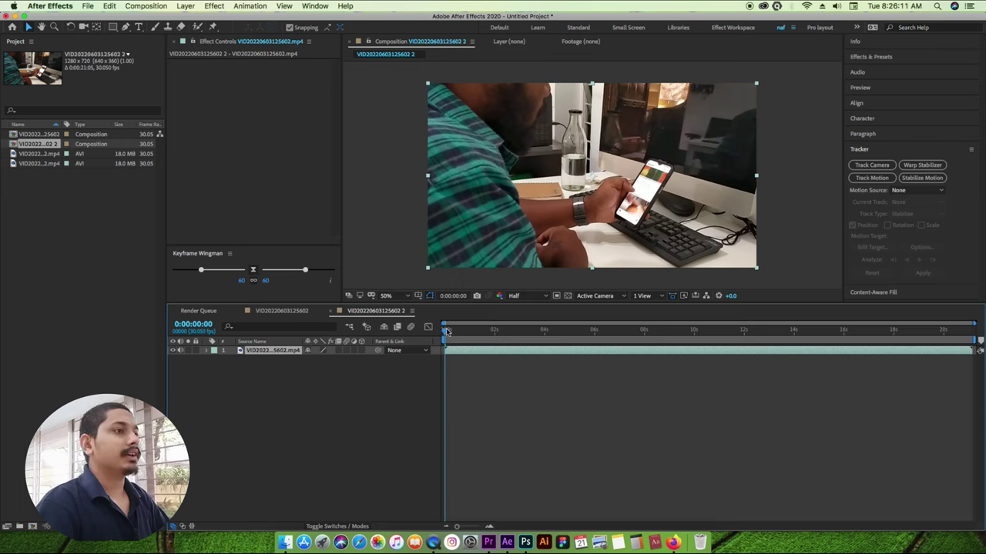
Apply the 3D Camera Tracker to the new clip, cancel its analysis, and return to the first composition.
click(872, 166)
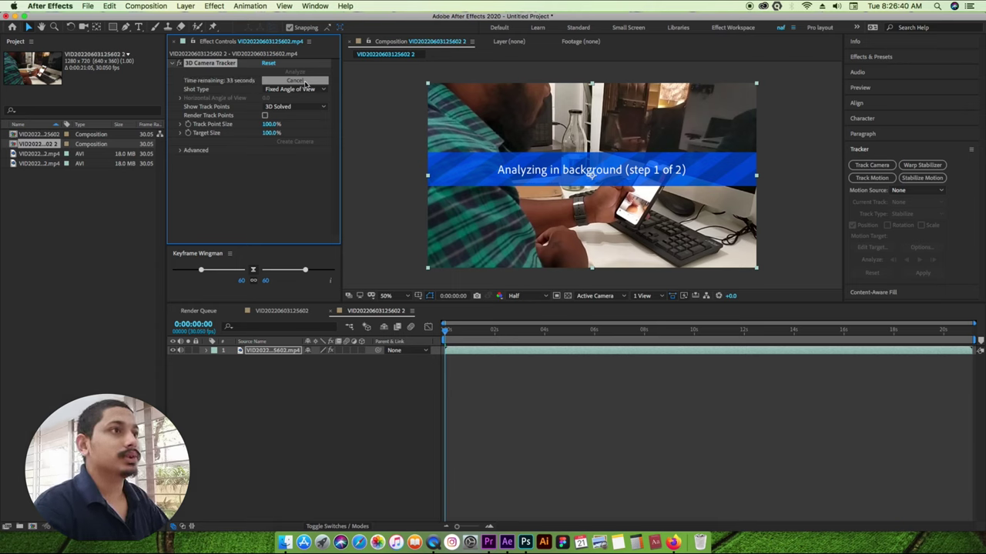
click(304, 81)
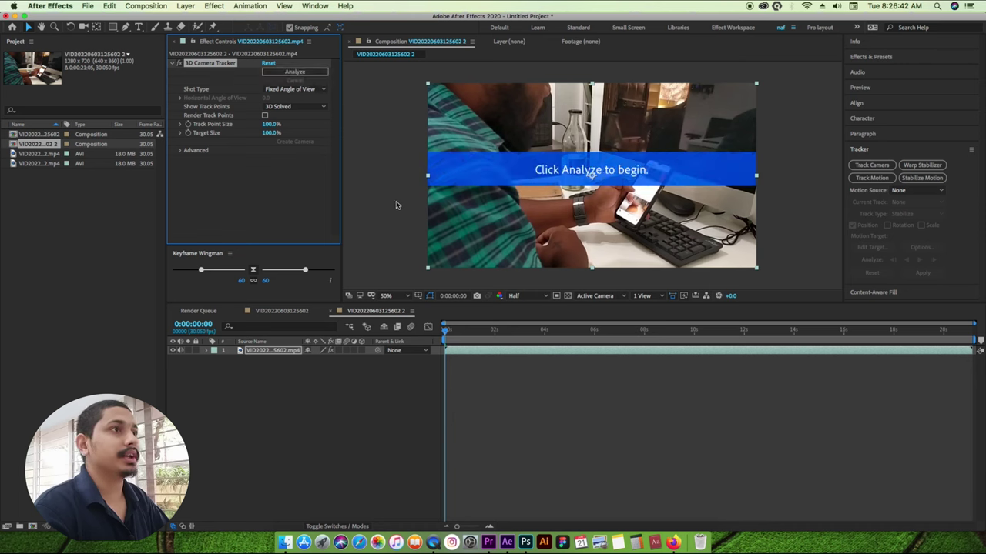
click(282, 311)
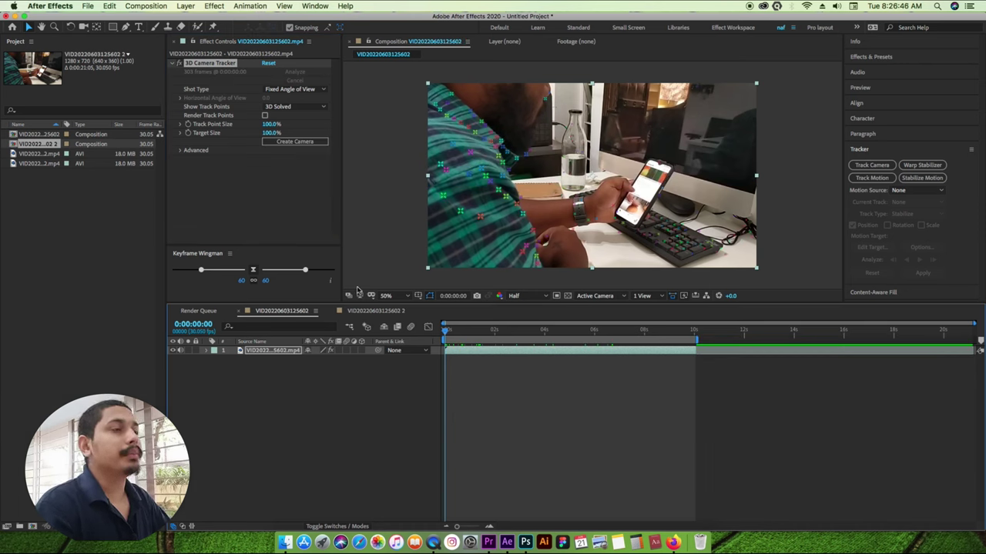
Enlarge the composition view by shrinking the timeline panel.
mouse_move(437, 304)
mouse_down()
mouse_move(437, 339)
mouse_move(672, 364)
mouse_up()
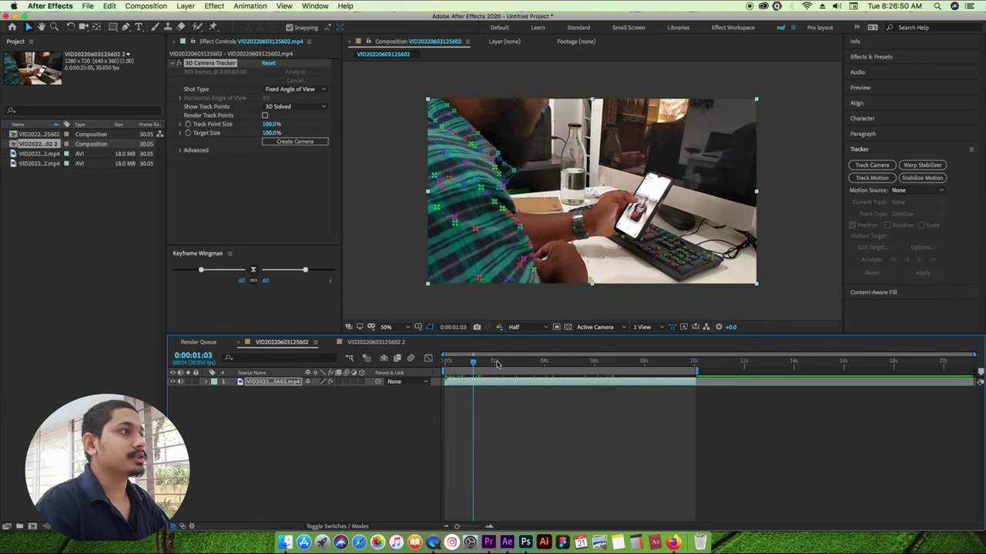
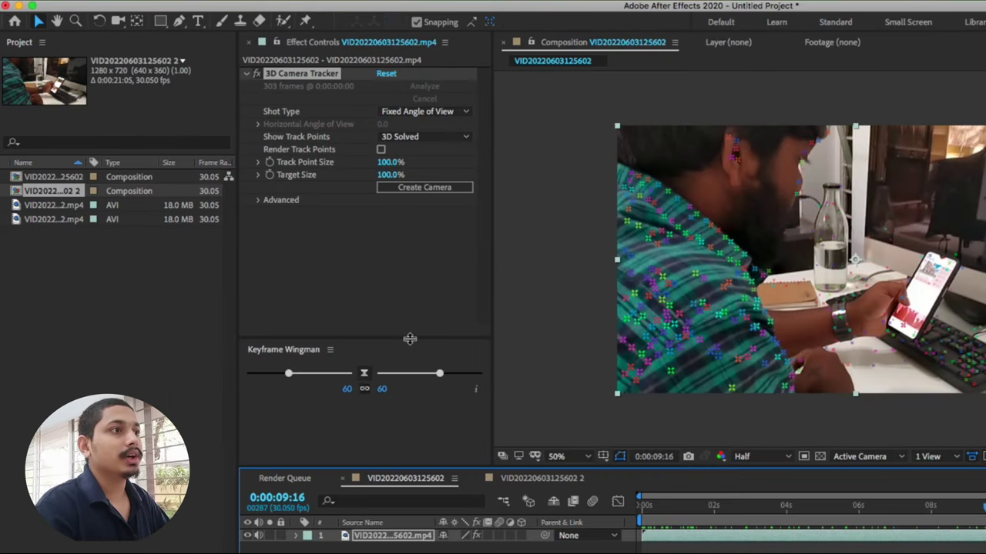
Widen the effect controls and set Track Point Size to 239% and Target Size to 128%.
drag(286, 245, 287, 271)
drag(409, 366, 409, 375)
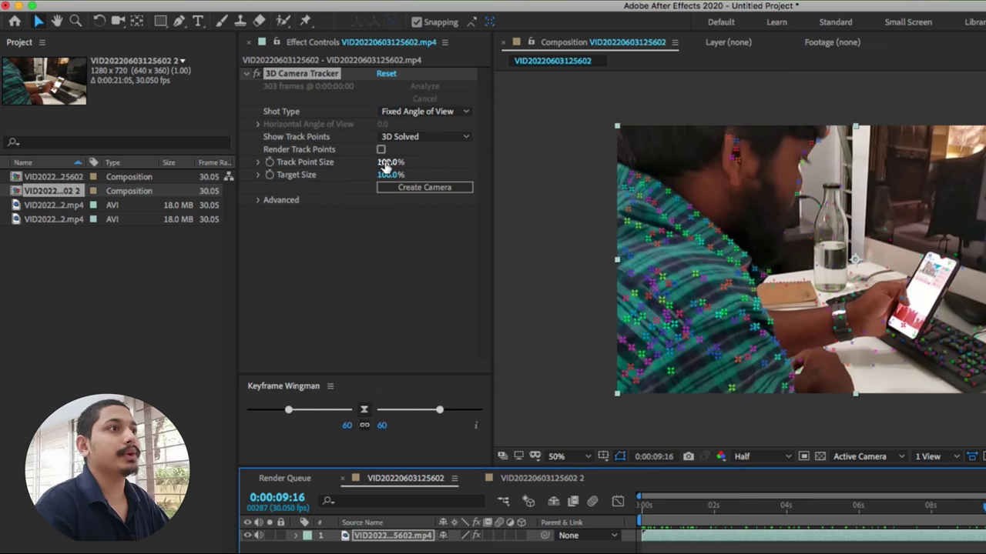
drag(390, 163, 462, 163)
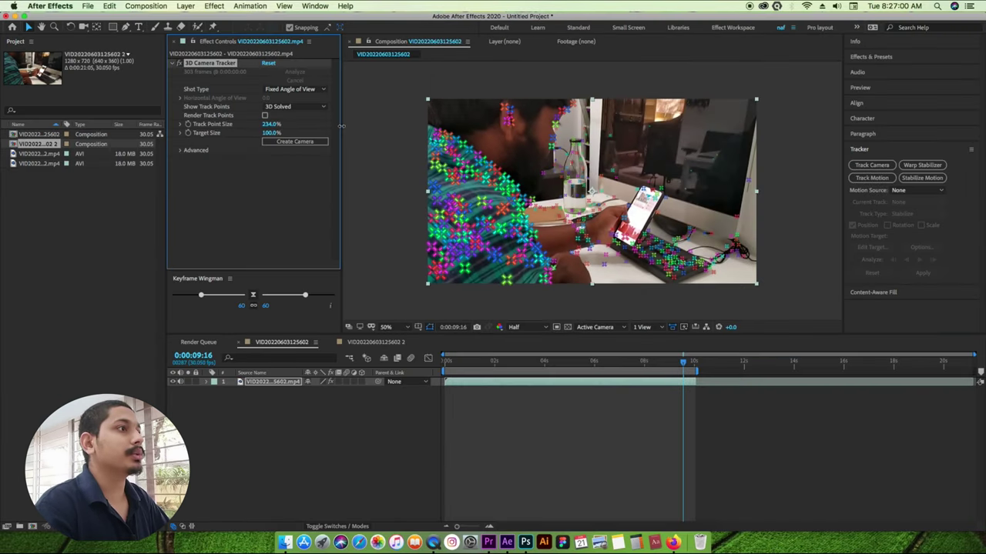
drag(341, 126, 344, 126)
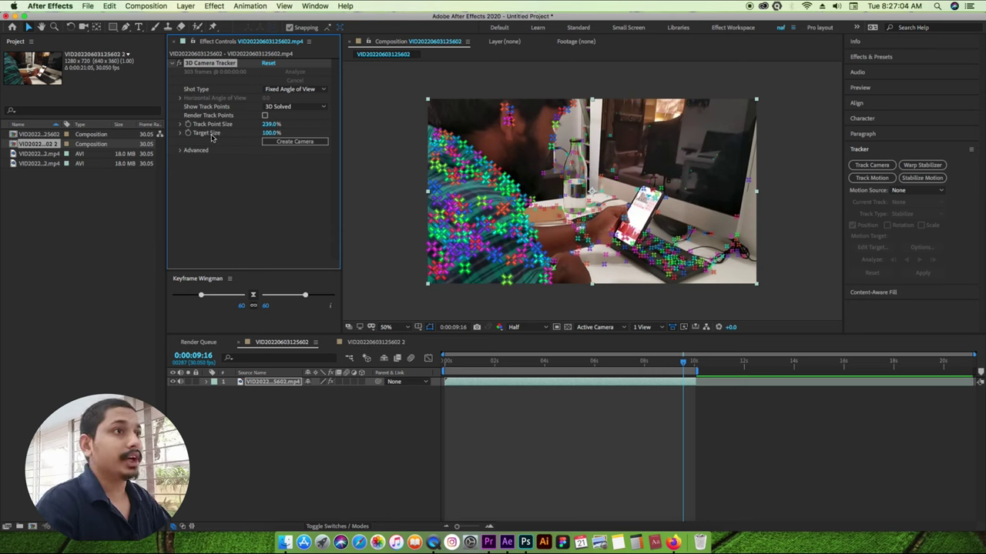
drag(270, 133, 287, 134)
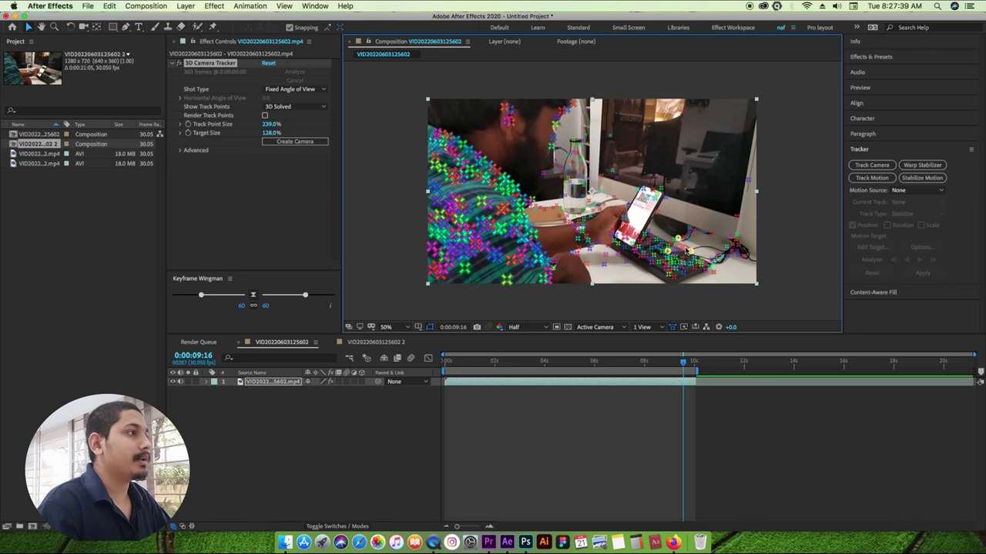
scroll(689, 248, up, 2)
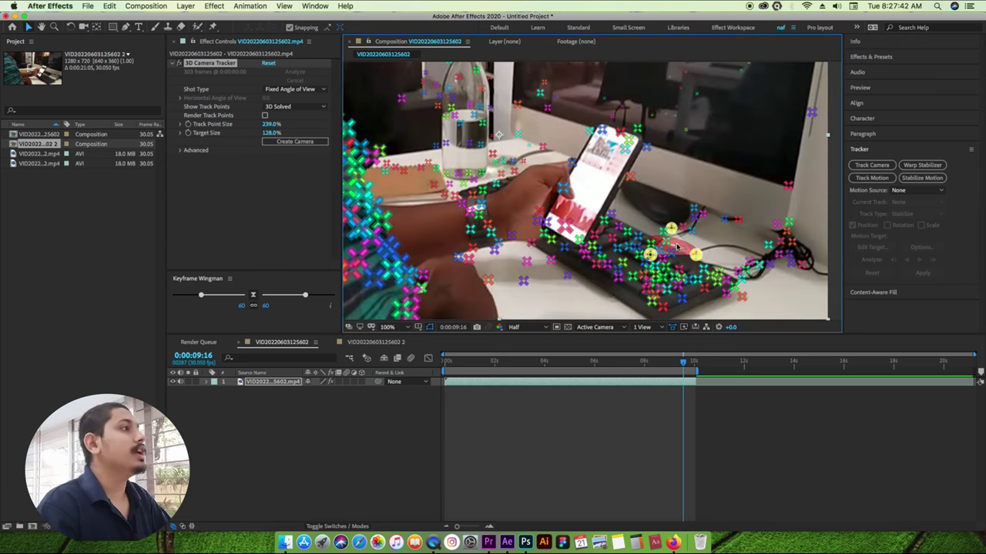
Create a solid and camera from the selected keyboard track points, then return to the clip start.
right_click(678, 247)
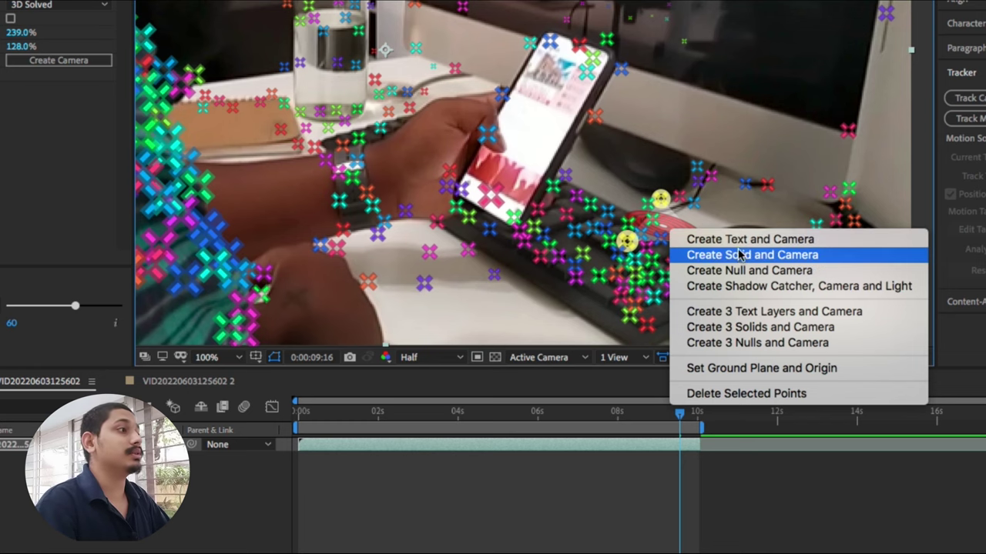
click(743, 256)
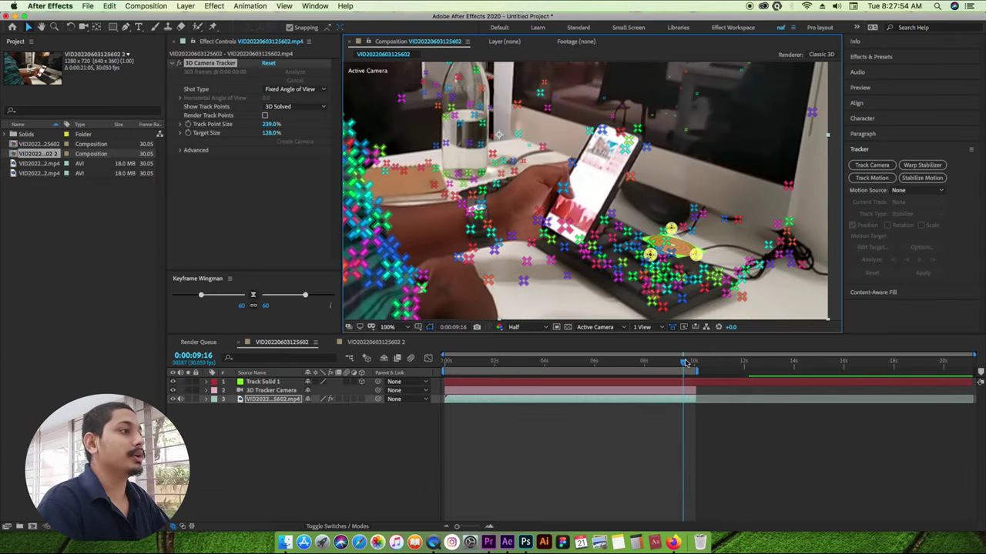
key(Home)
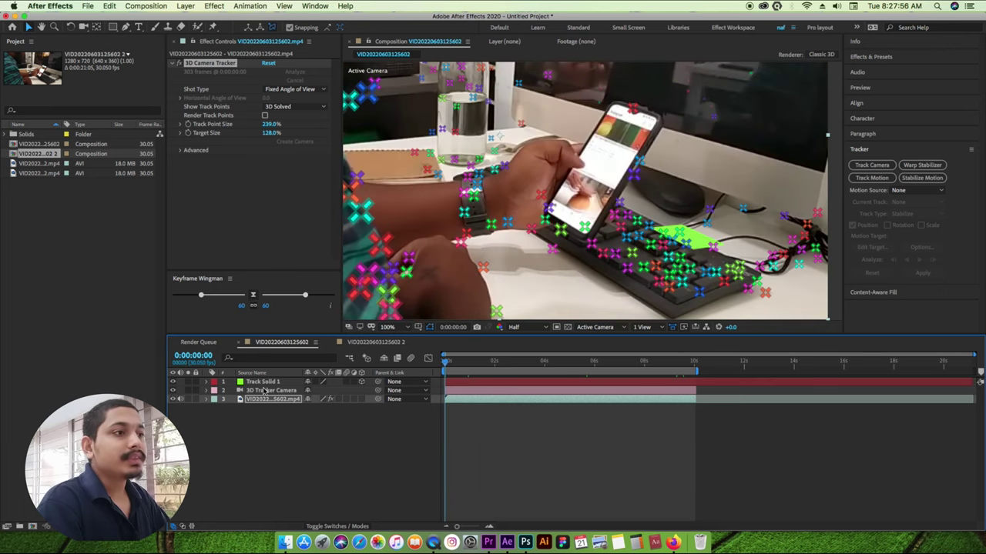
click(264, 392)
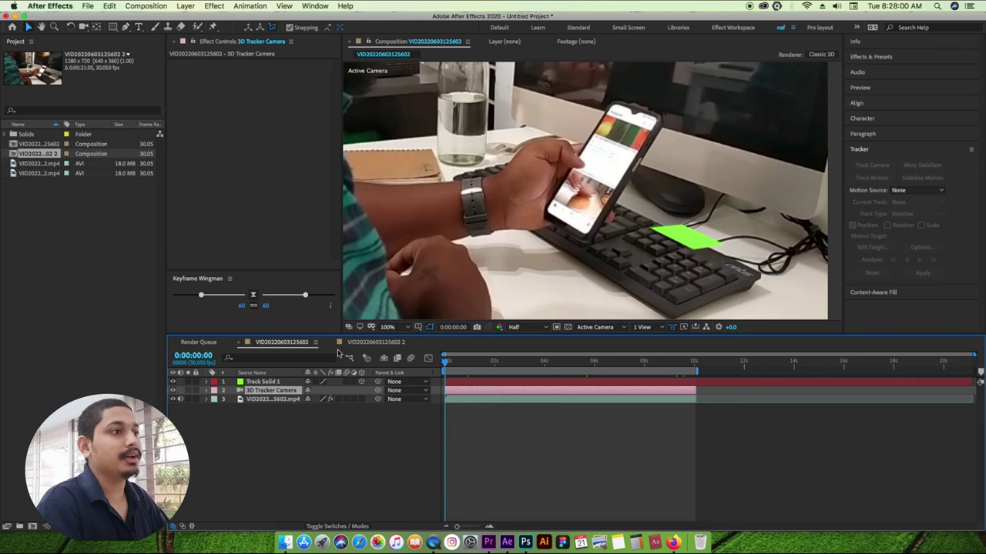
click(392, 42)
click(265, 60)
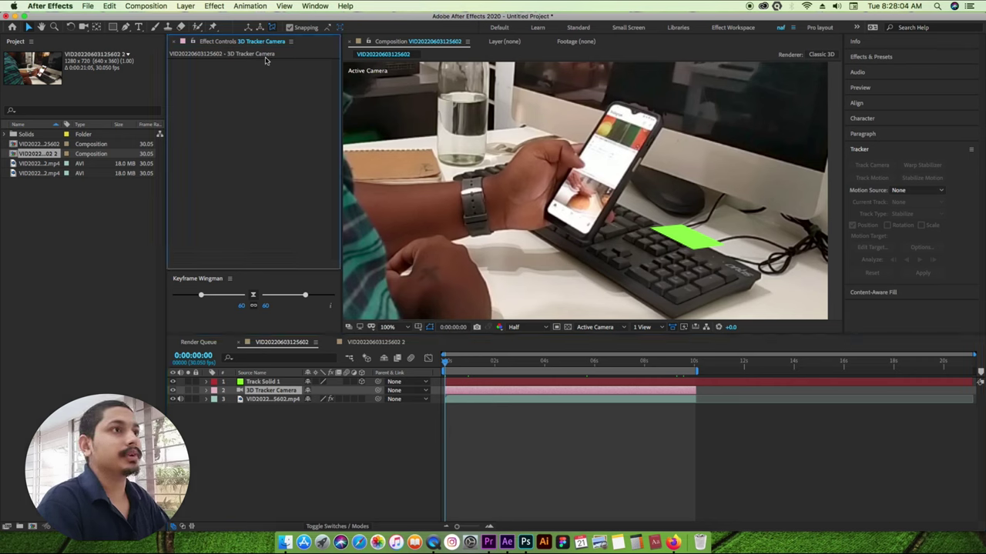
click(297, 400)
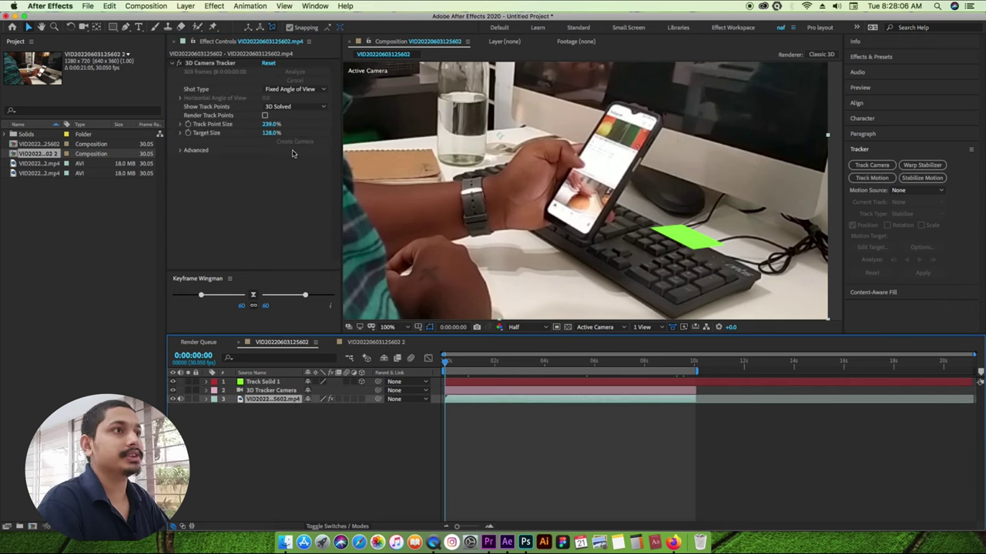
click(275, 390)
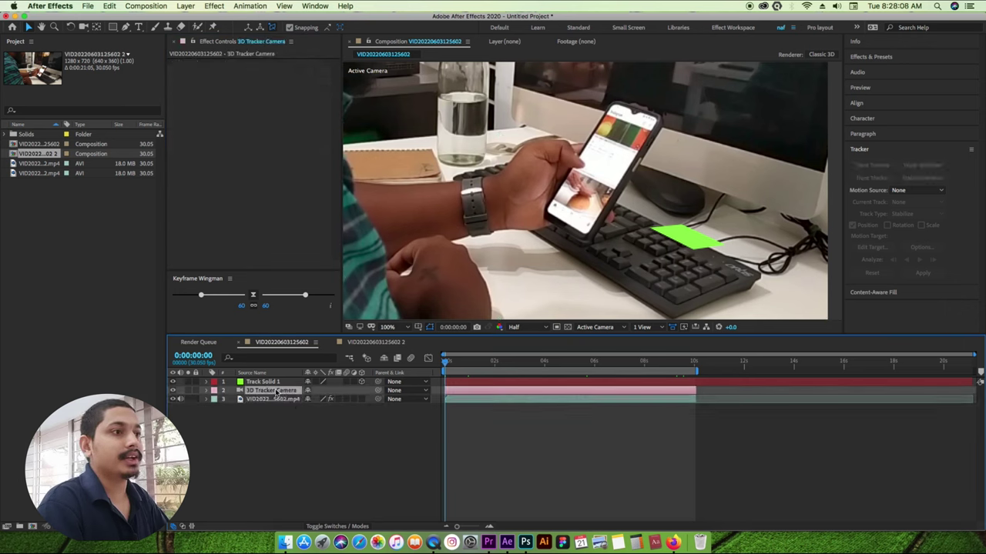
click(269, 383)
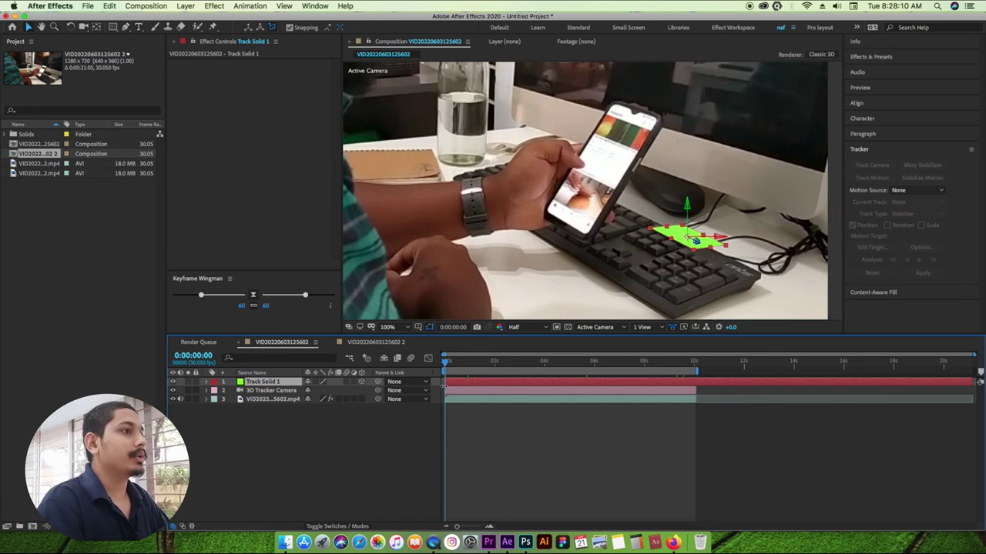
click(293, 400)
scroll(603, 270, down, 1)
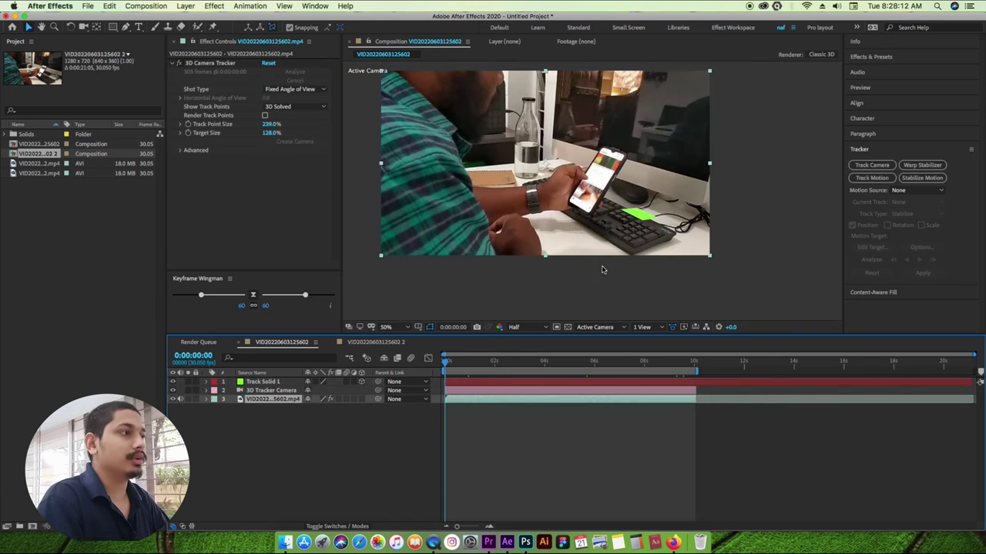
drag(587, 226, 622, 259)
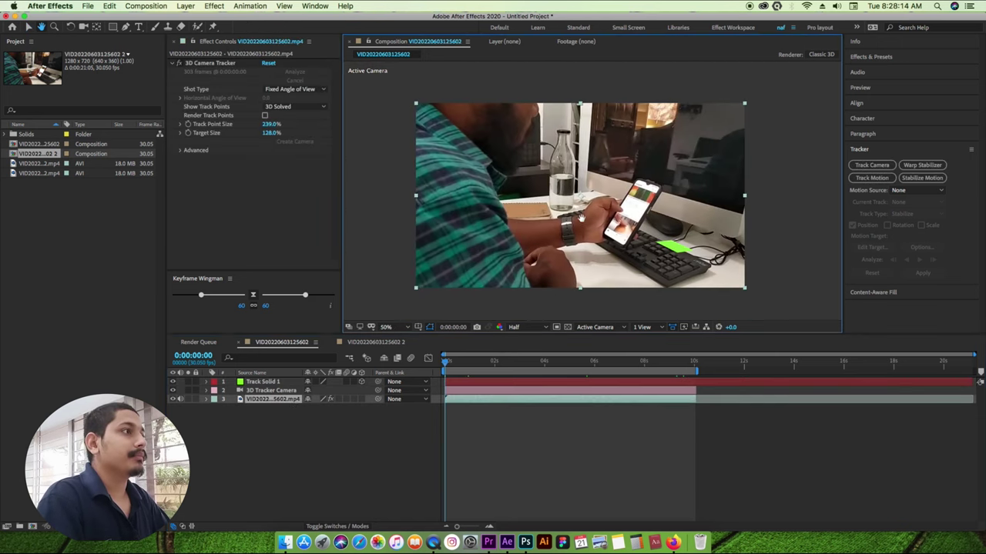
mouse_move(447, 362)
mouse_down()
mouse_move(655, 364)
mouse_move(446, 364)
mouse_up()
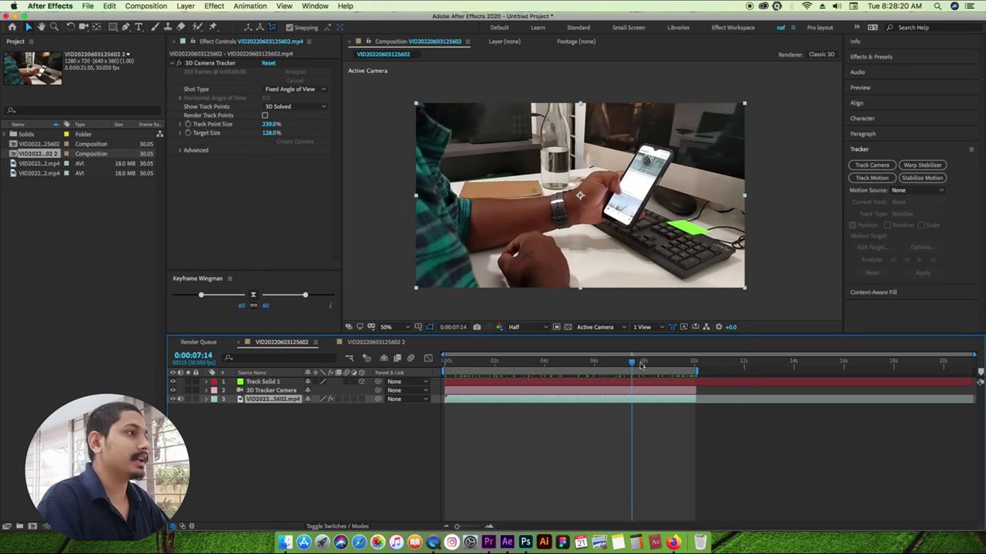
Import Premiere logo.png from the Downloads folder into the Project panel.
click(97, 320)
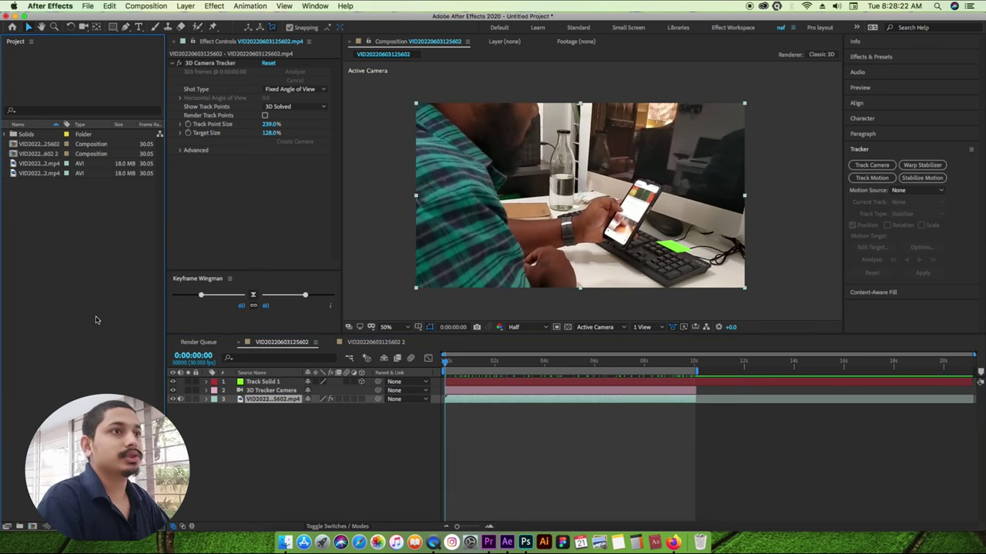
double_click(97, 319)
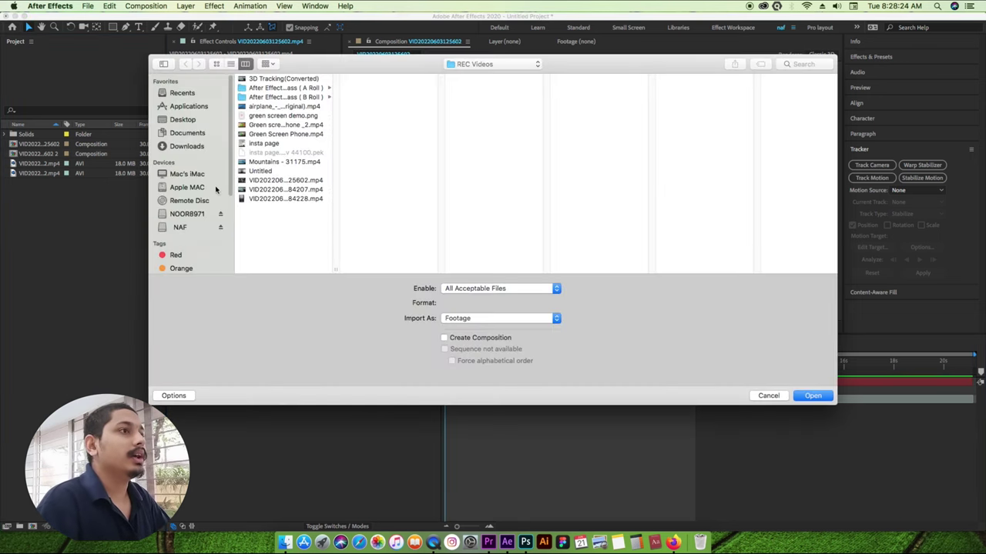
click(186, 146)
scroll(296, 168, down, 5)
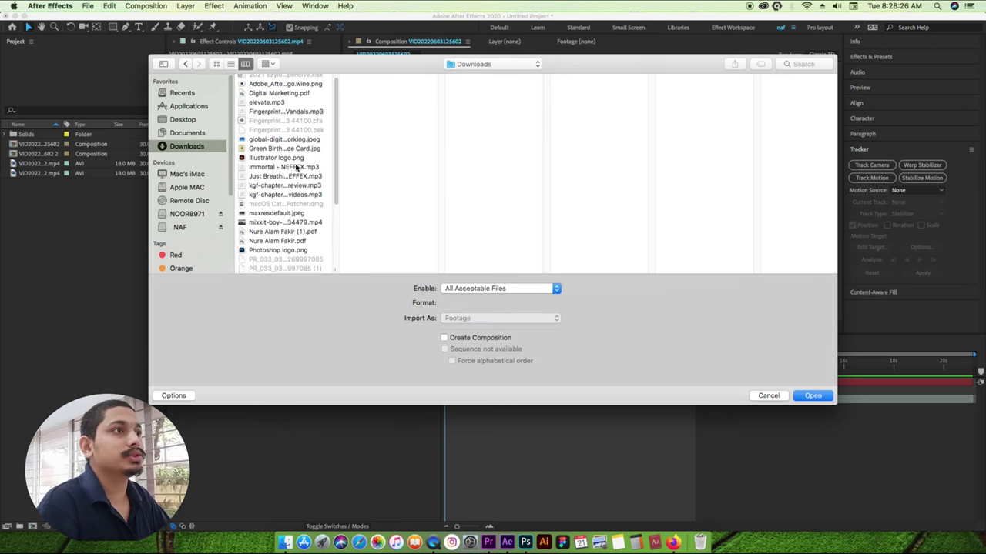
scroll(296, 168, down, 4)
scroll(298, 176, down, 3)
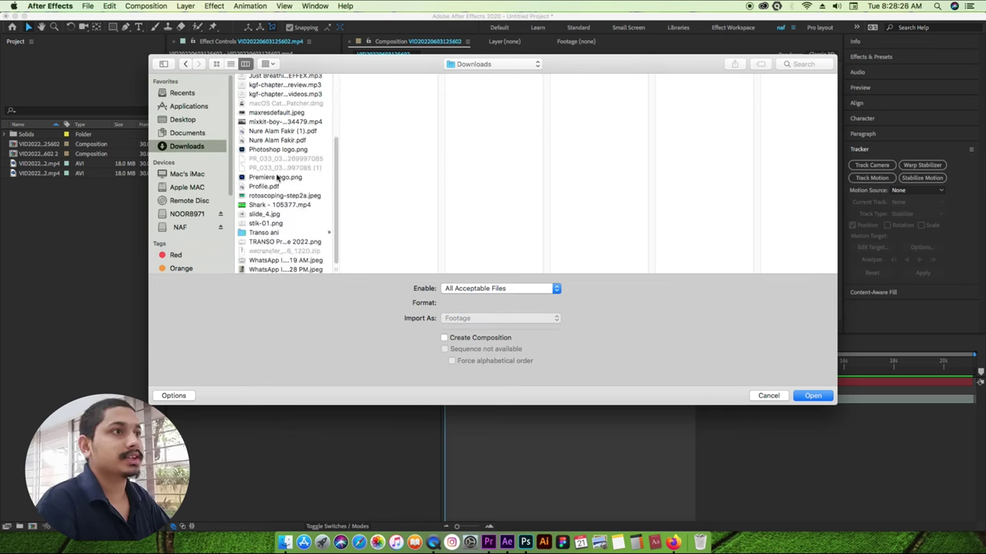
click(277, 178)
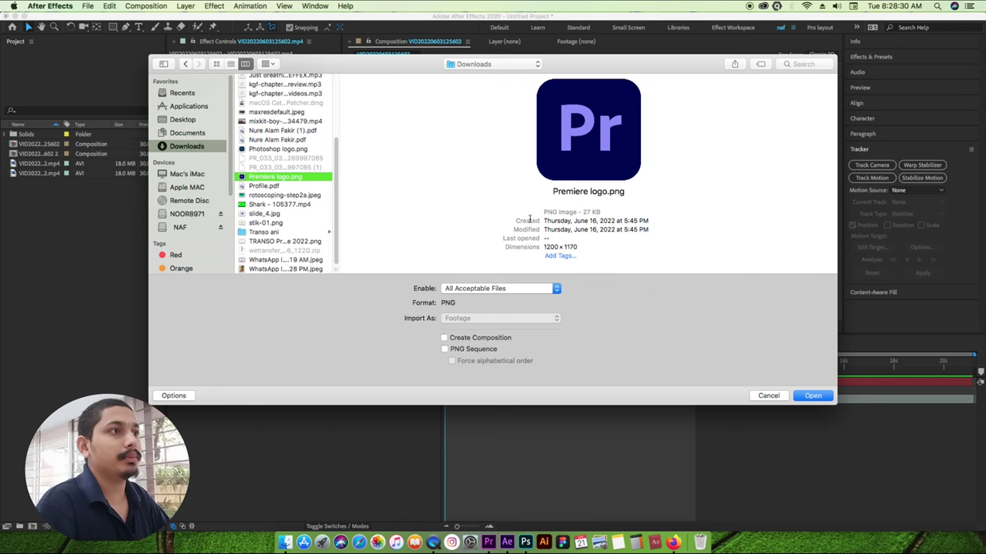
click(813, 396)
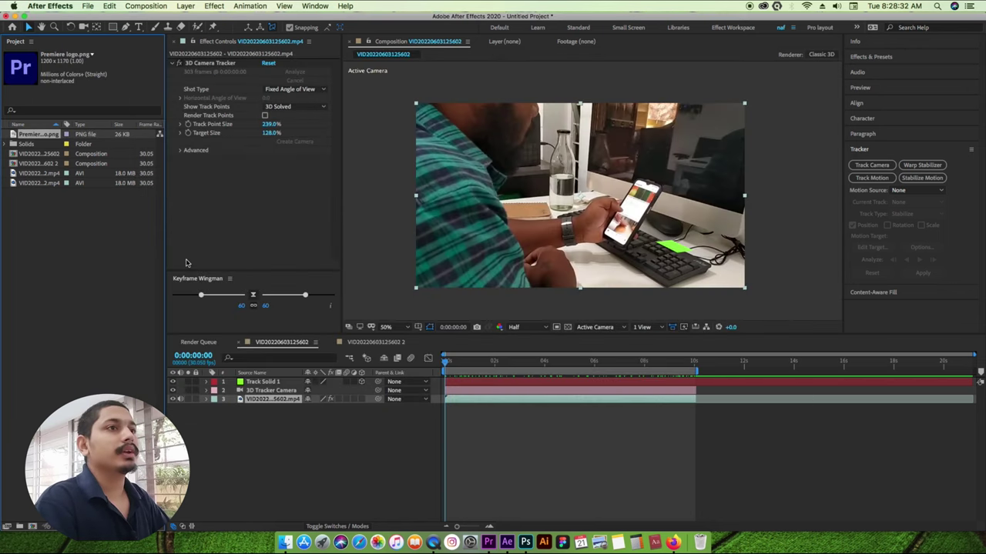
Add Premiere logo.png as a timeline layer, scale it to 22%, and preview playback.
drag(67, 223, 282, 377)
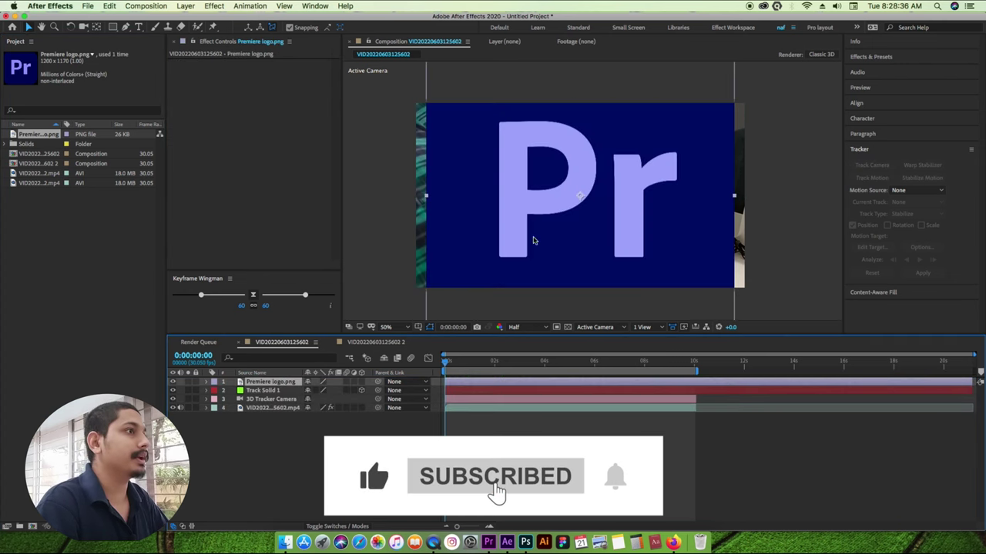
key(s)
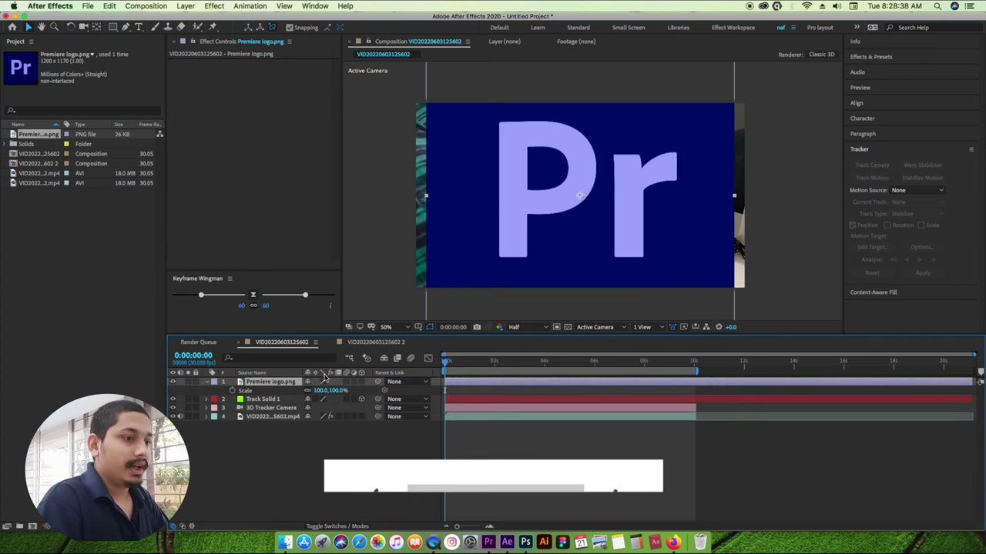
drag(331, 390, 298, 391)
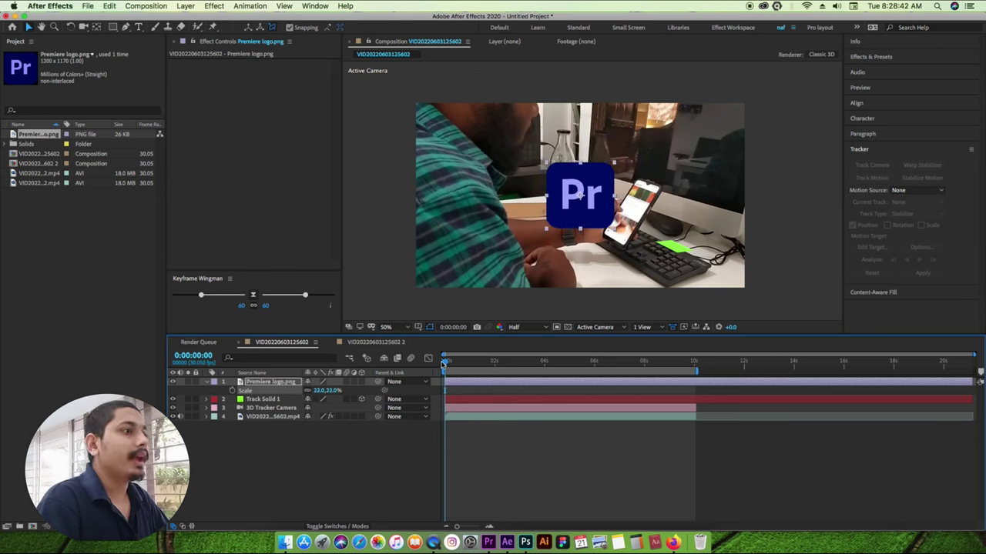
key(space)
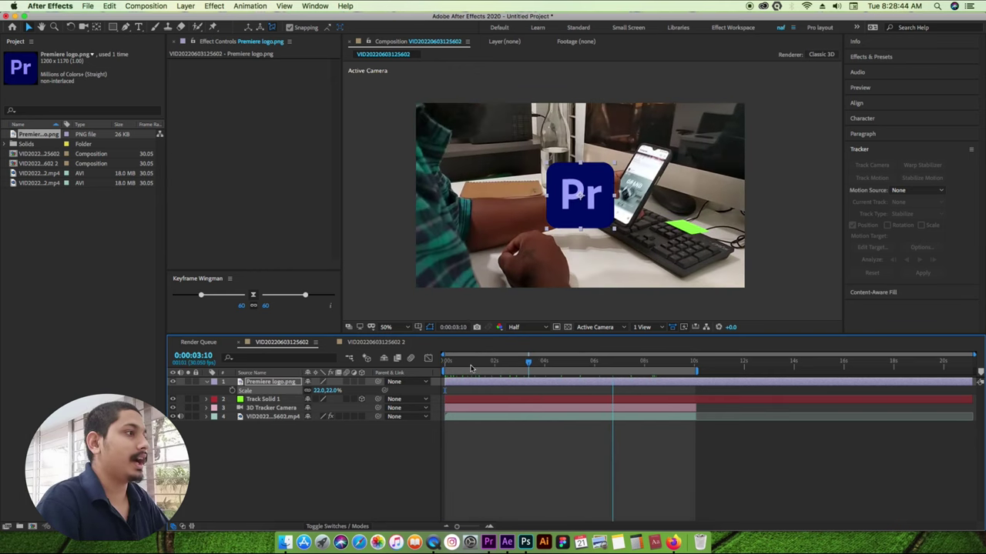
click(445, 362)
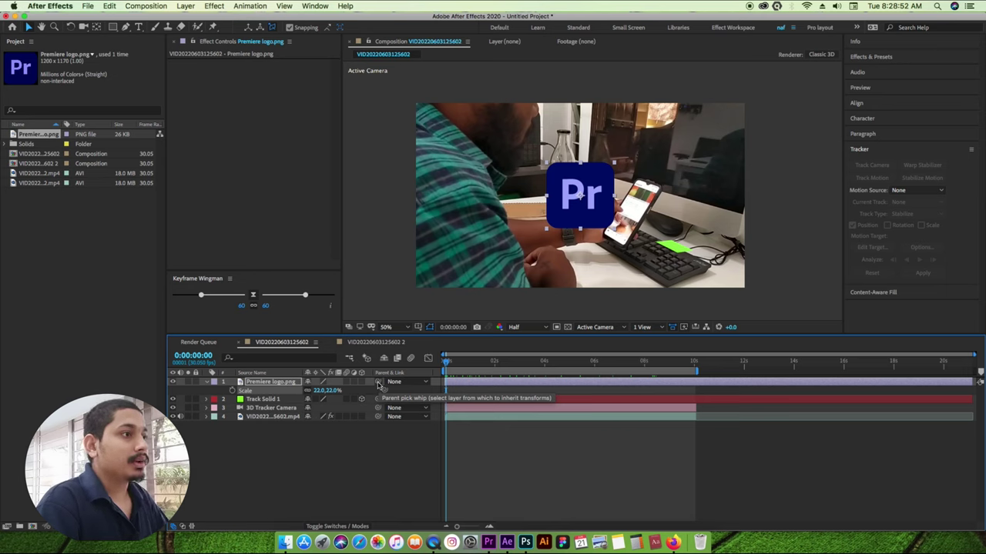
Pick-whip the logo layer's parent to Track Solid 1 and preview the tracking.
drag(380, 383, 301, 397)
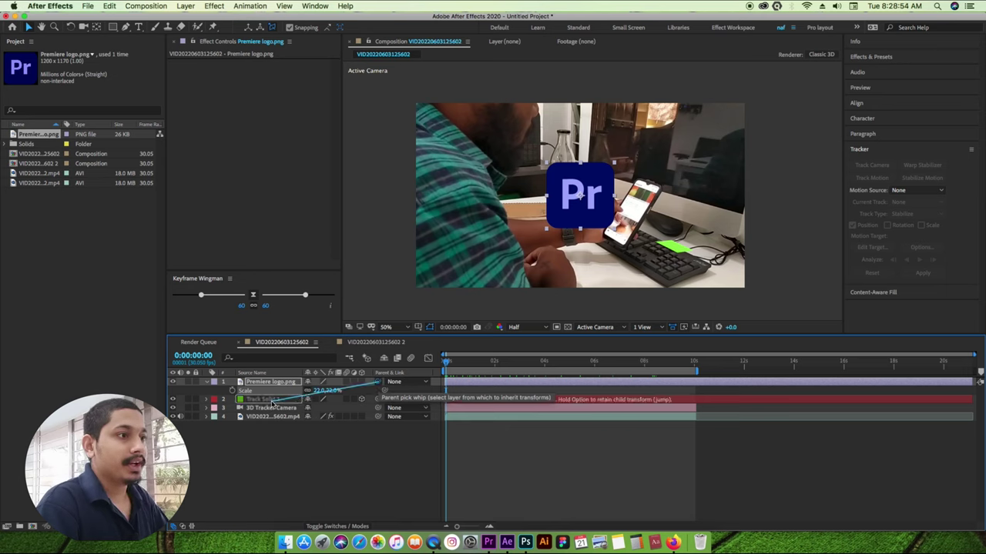
drag(300, 397, 271, 399)
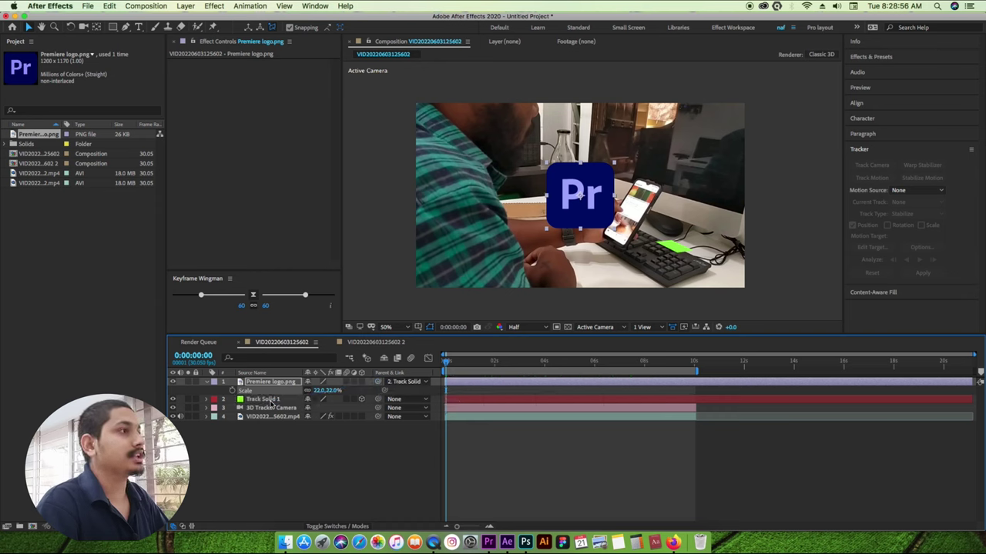
key(space)
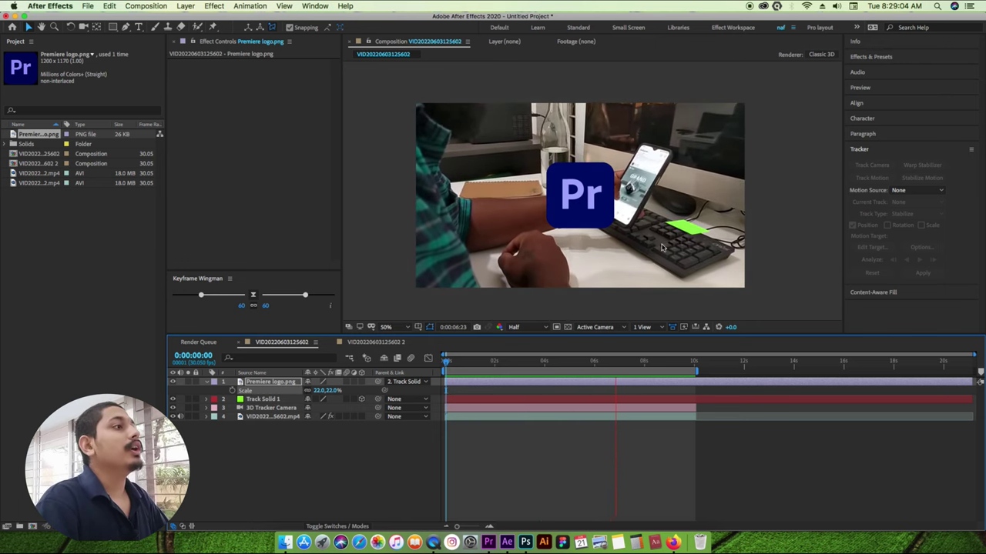
Stop playback, enable 3D on the logo layer, adjust Orientation, and start enlarging it toward 93%.
key(space)
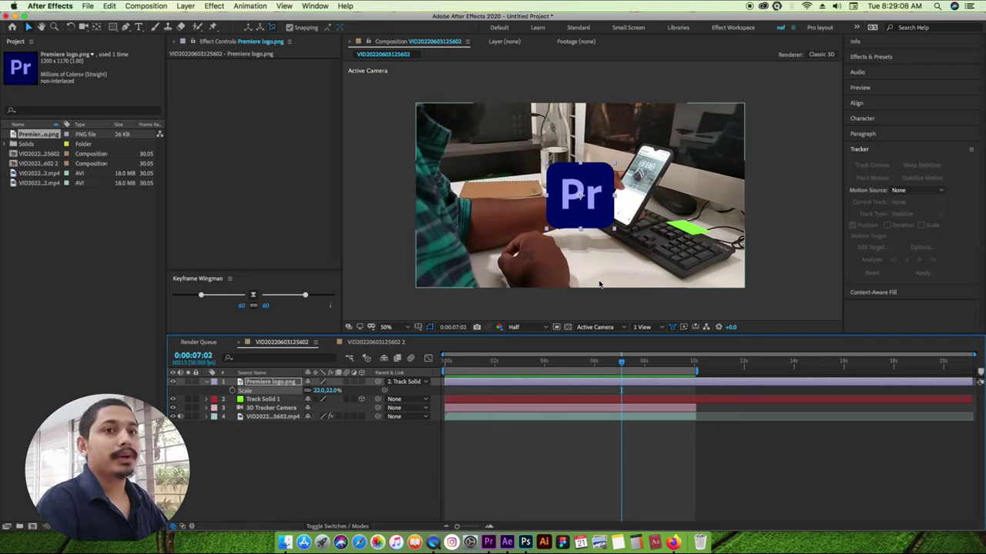
click(362, 383)
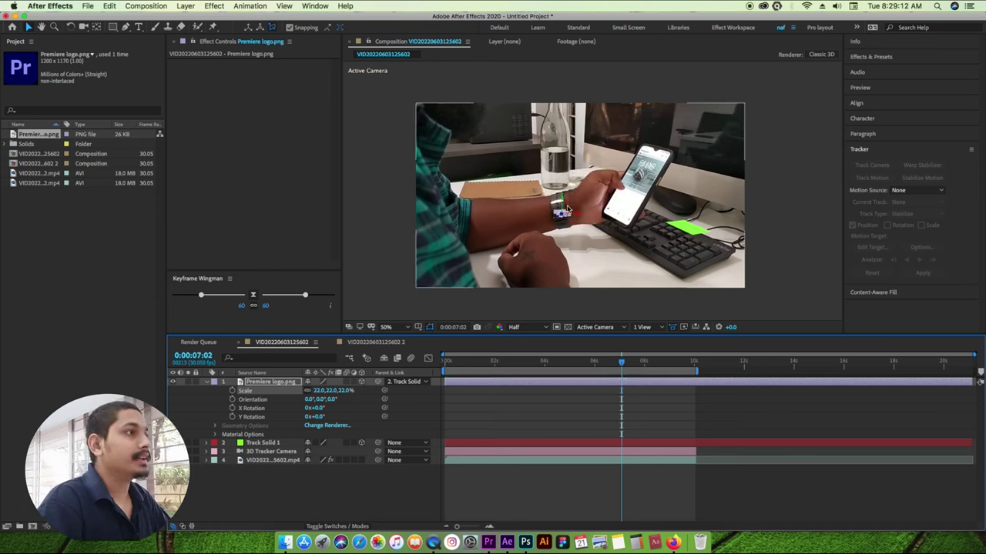
drag(322, 400, 335, 400)
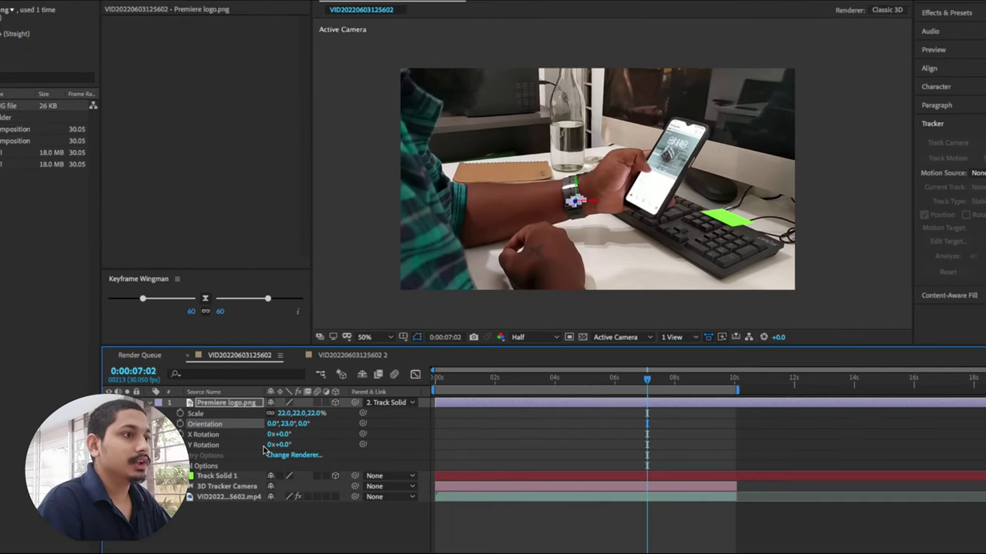
click(180, 413)
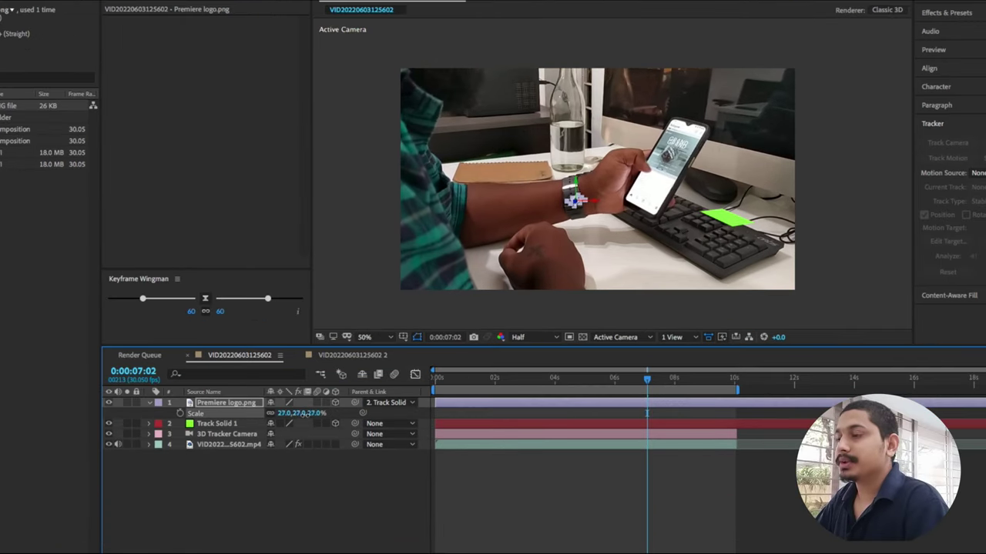
drag(299, 414, 348, 420)
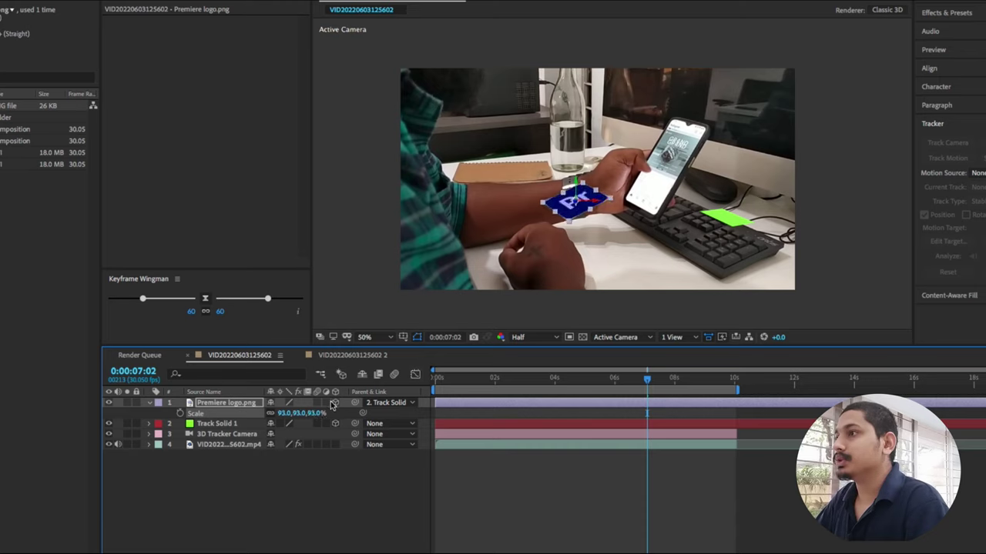
Set the logo's Orientation to 0,23,95 and X Rotation to -14°.
key(r)
drag(297, 414, 385, 441)
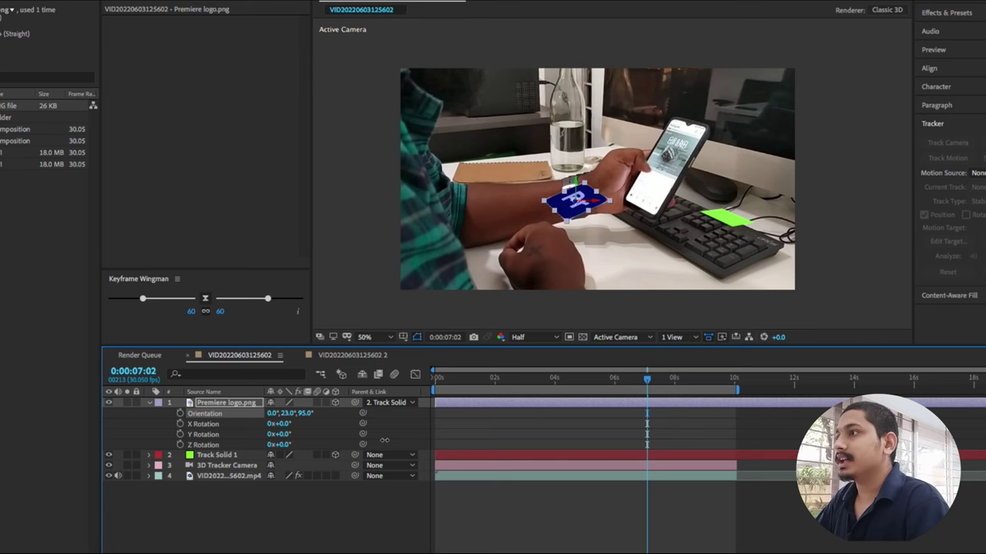
drag(283, 425, 277, 424)
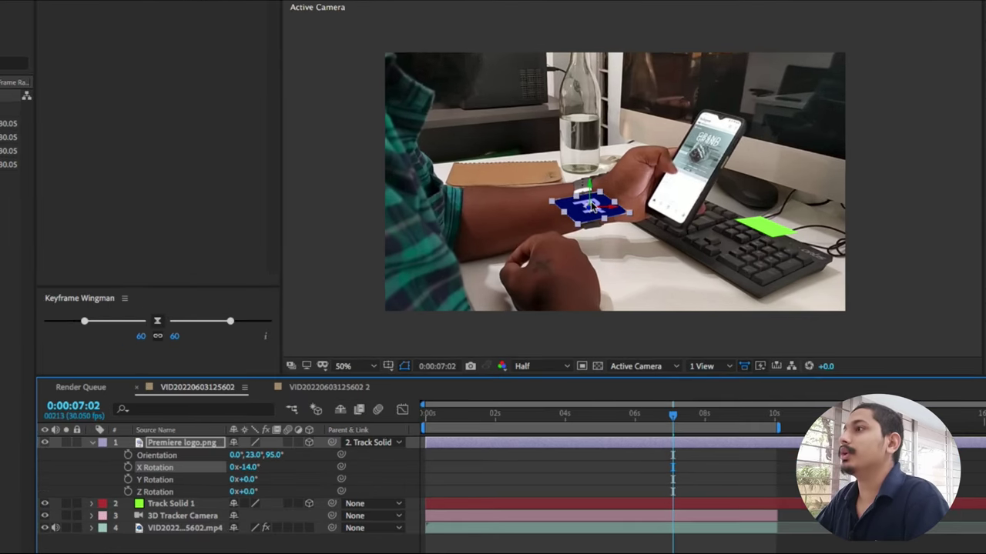
scroll(593, 207, up, 1)
Move the logo onto the keyboard, just left of the green marker.
drag(621, 213, 947, 247)
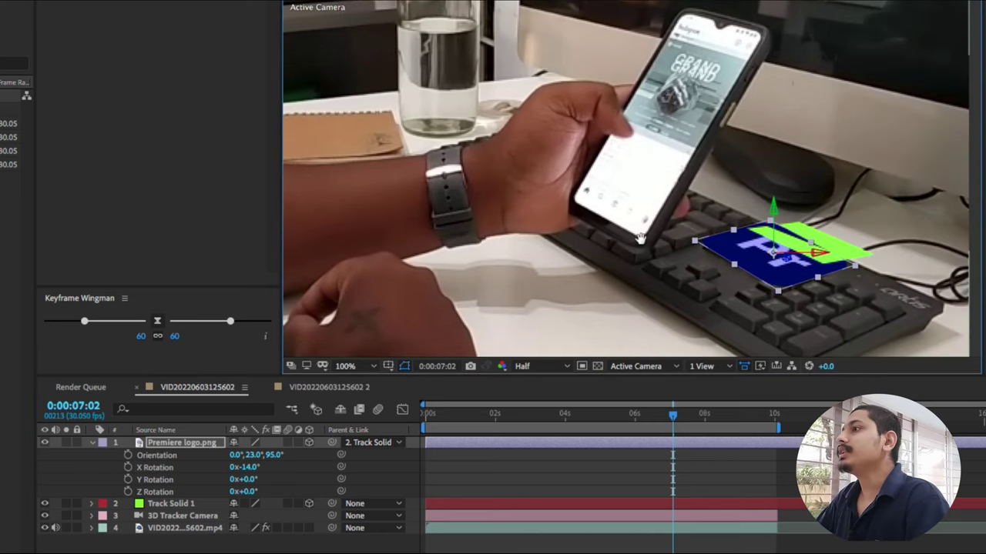
drag(785, 267, 609, 231)
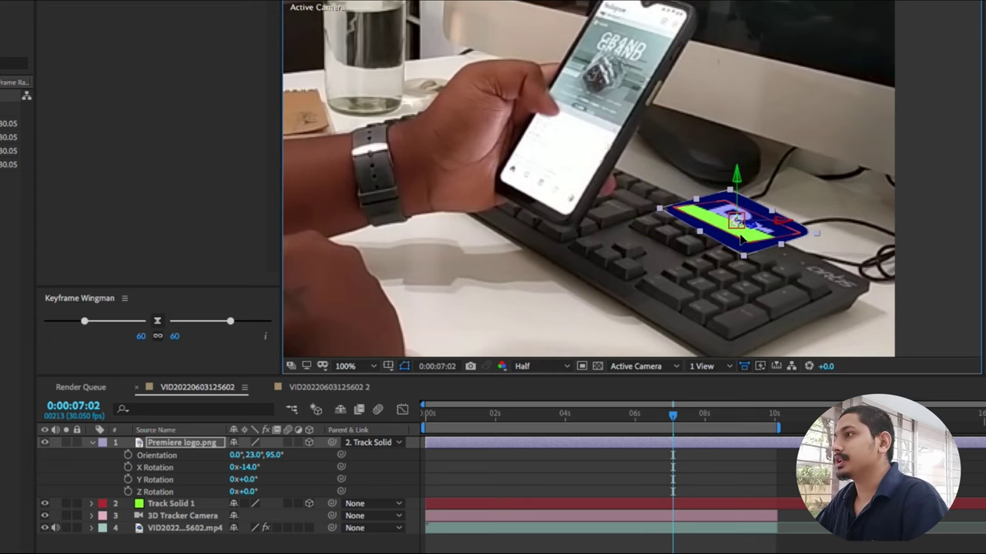
drag(741, 237, 732, 242)
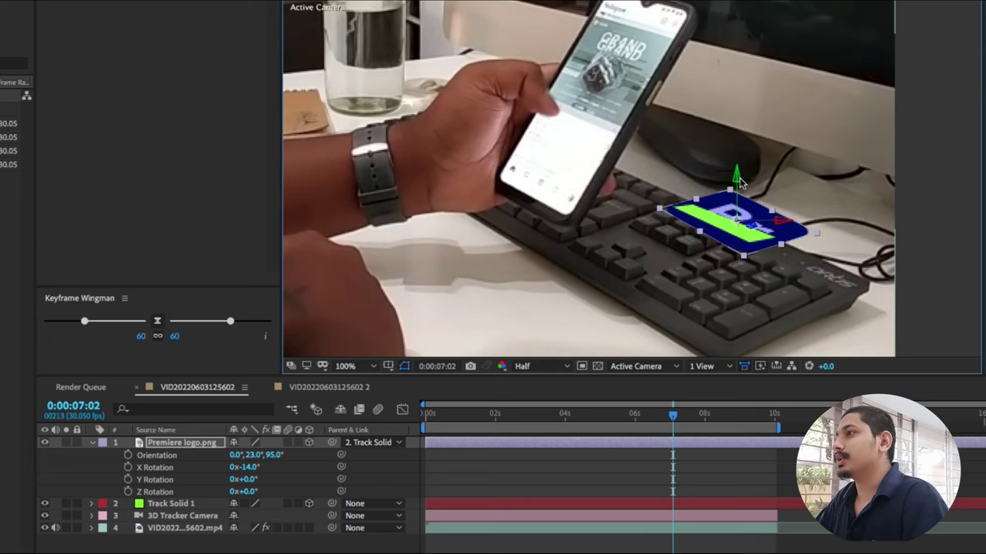
click(740, 181)
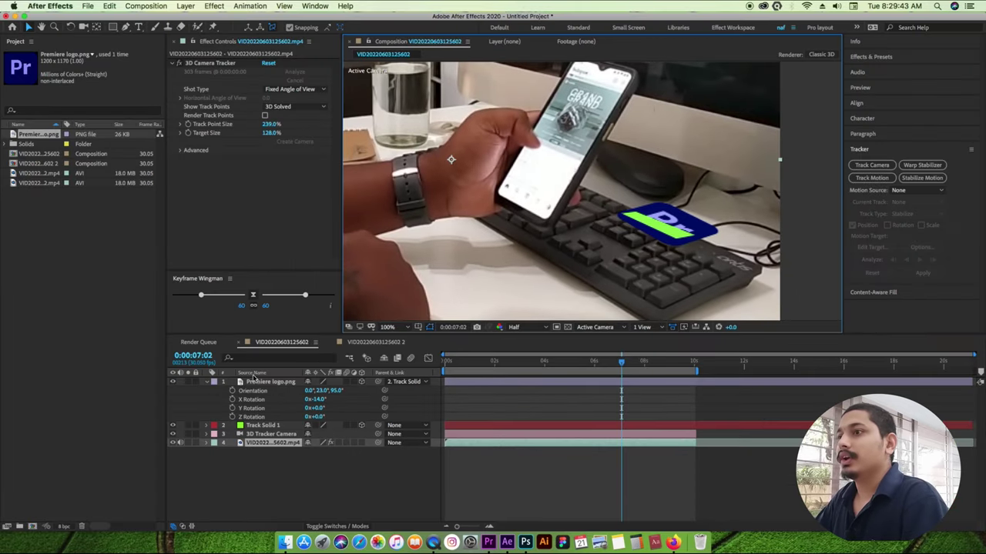
Reselect the logo layer and drag it over the green tracked solid on the keyboard.
click(262, 383)
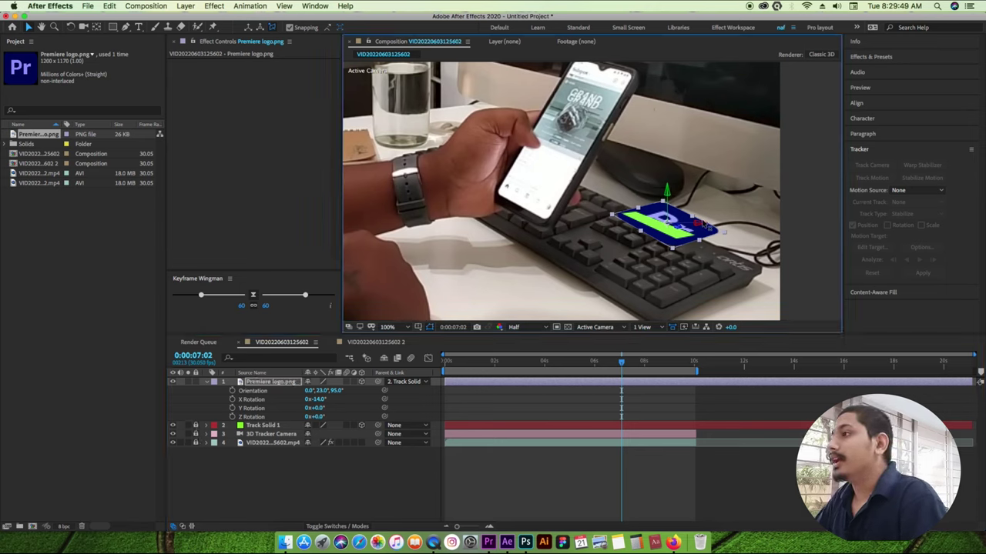
mouse_move(699, 214)
mouse_down()
mouse_move(730, 224)
mouse_move(550, 237)
mouse_up()
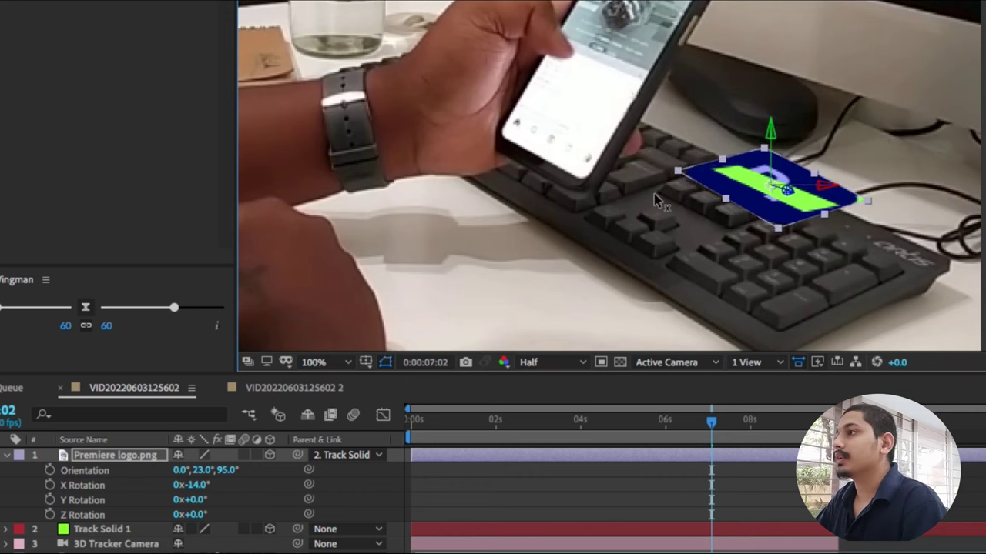
drag(810, 212, 801, 202)
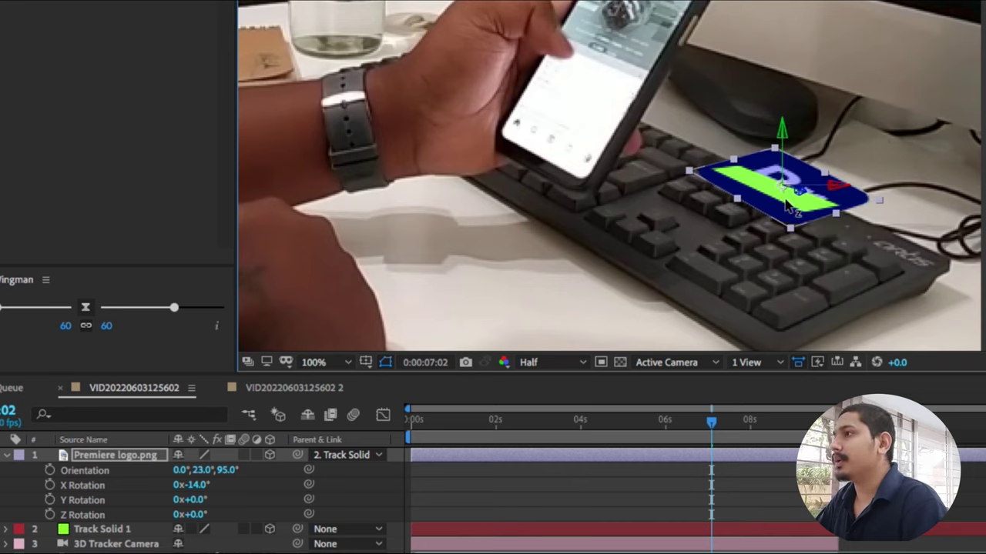
drag(803, 198, 751, 199)
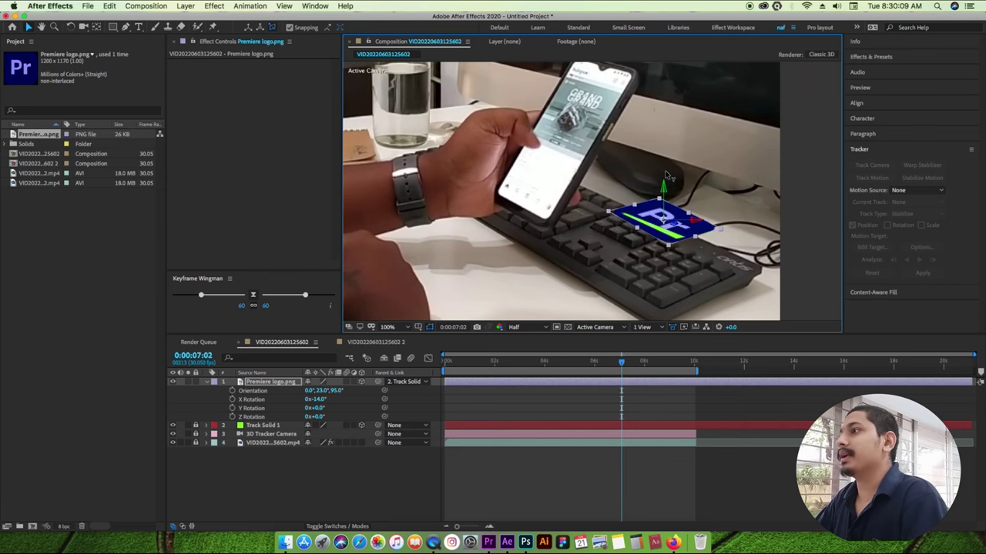
scroll(540, 271, down, 1)
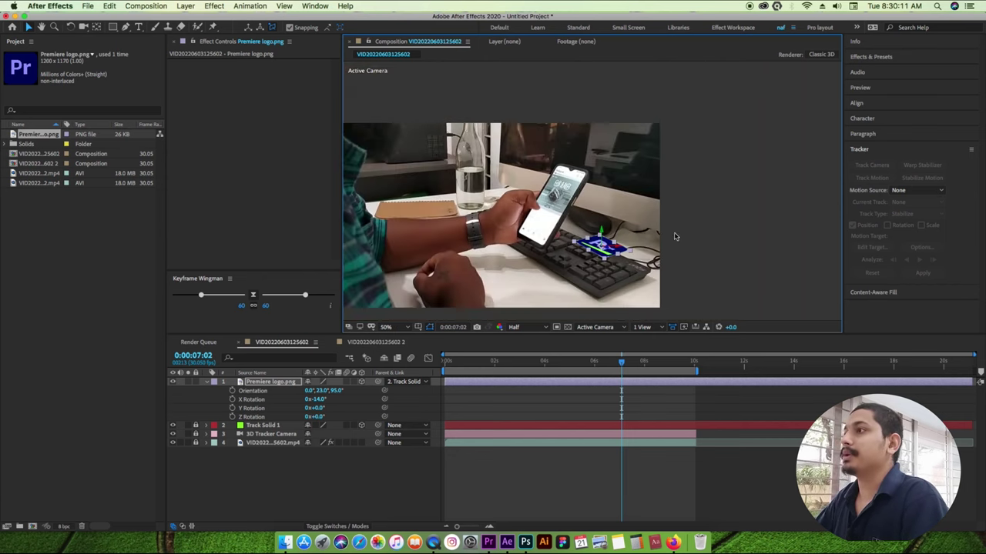
scroll(551, 269, down, 1)
scroll(559, 266, up, 1)
scroll(559, 266, up, 1)
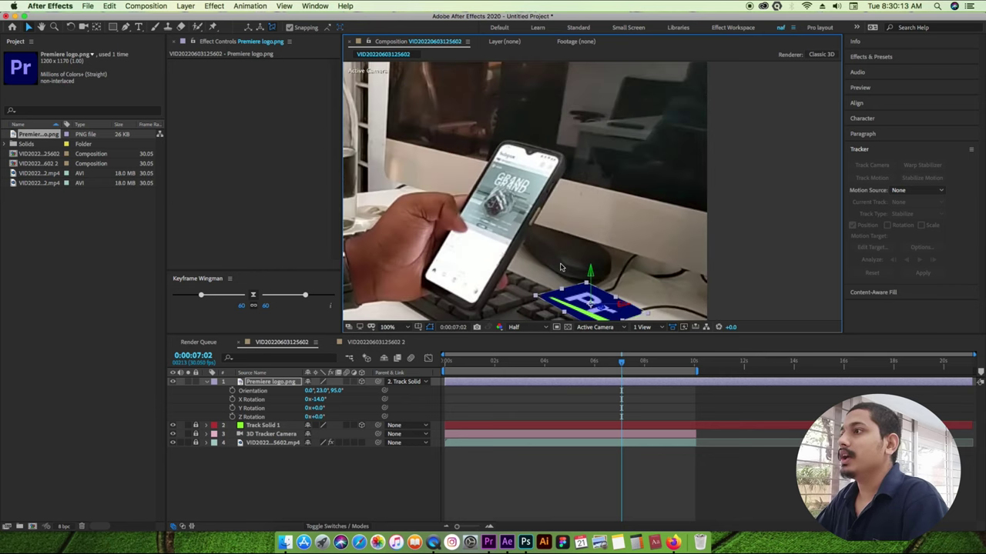
scroll(559, 266, down, 1)
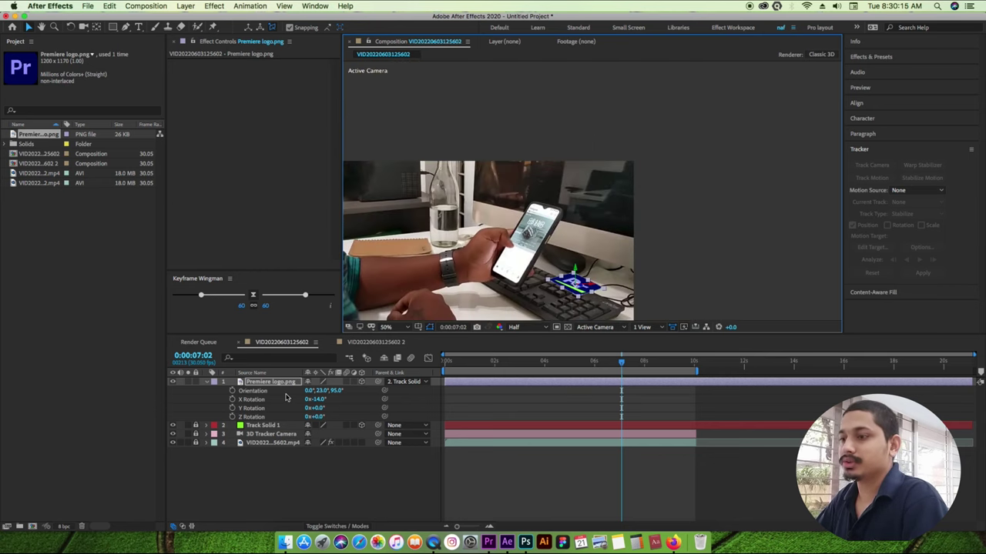
Scale the logo to 161%, recenter the frame, and return to the clip start.
key(s)
drag(316, 390, 361, 391)
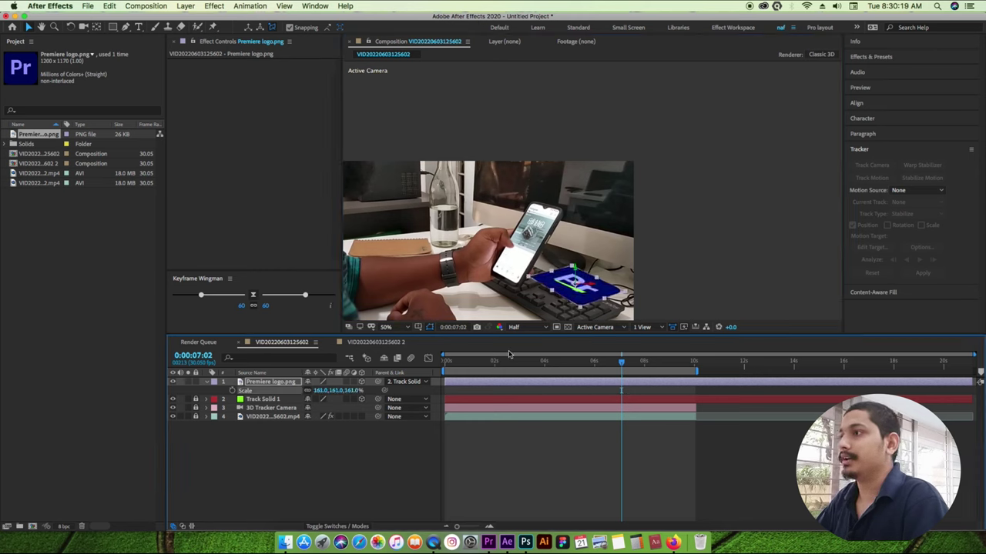
drag(540, 251, 601, 200)
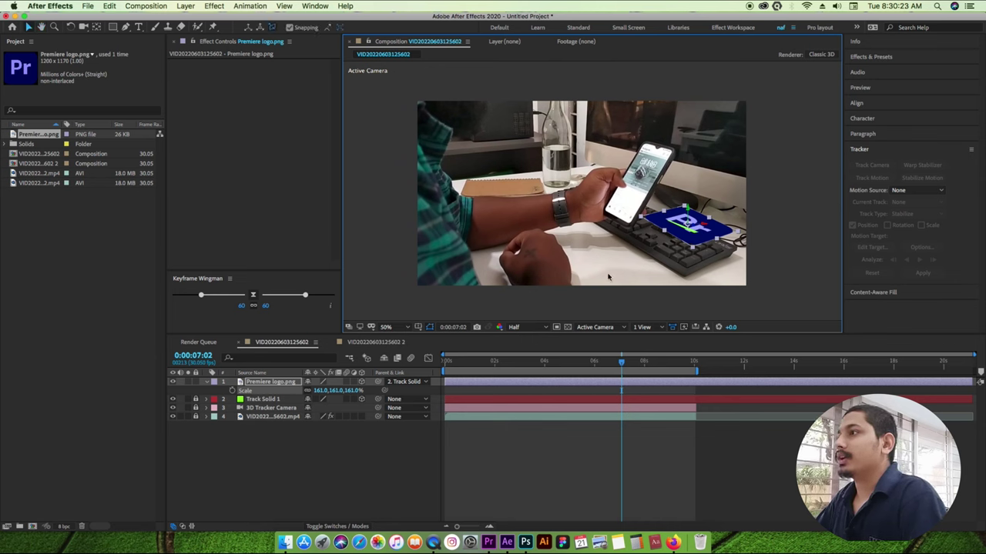
key(Home)
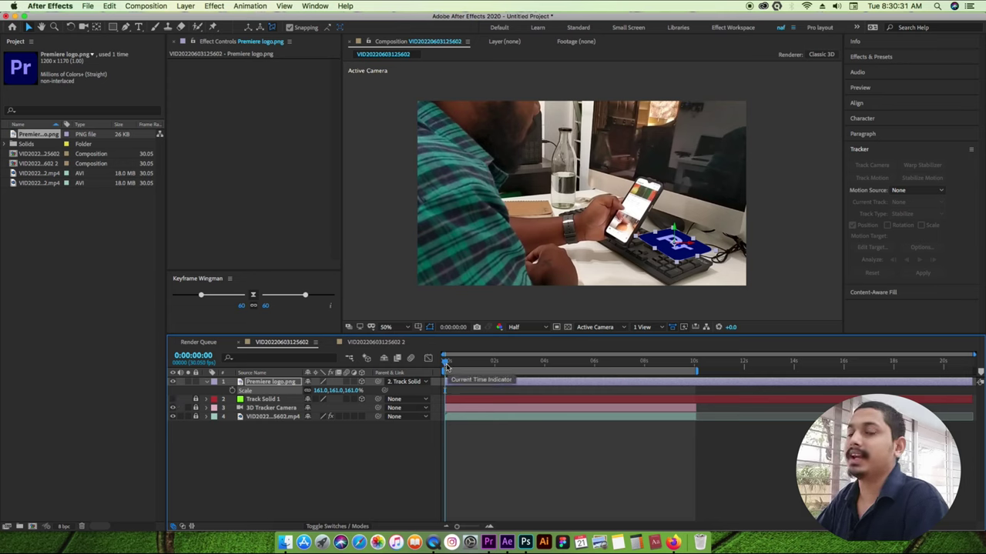
key(space)
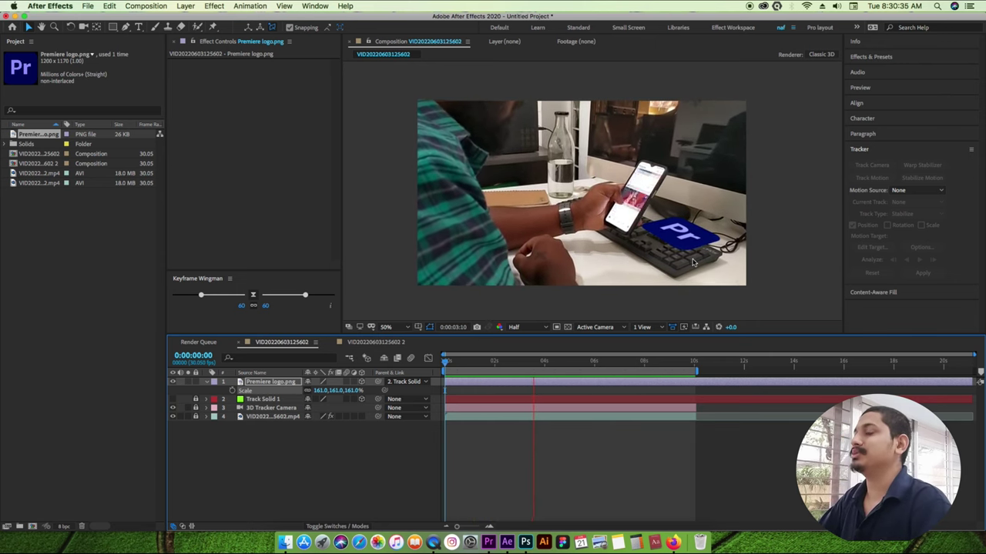
scroll(654, 258, down, 2)
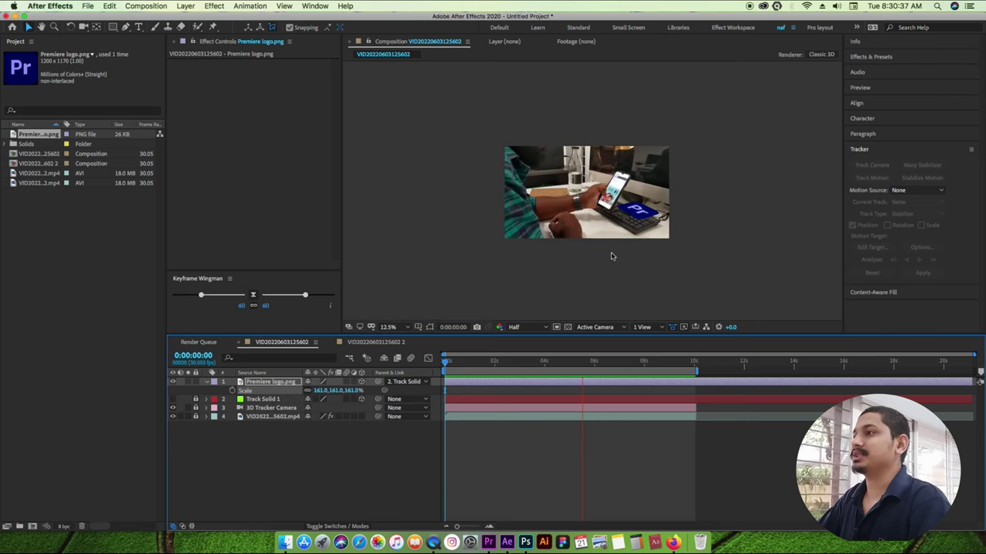
scroll(611, 256, up, 1)
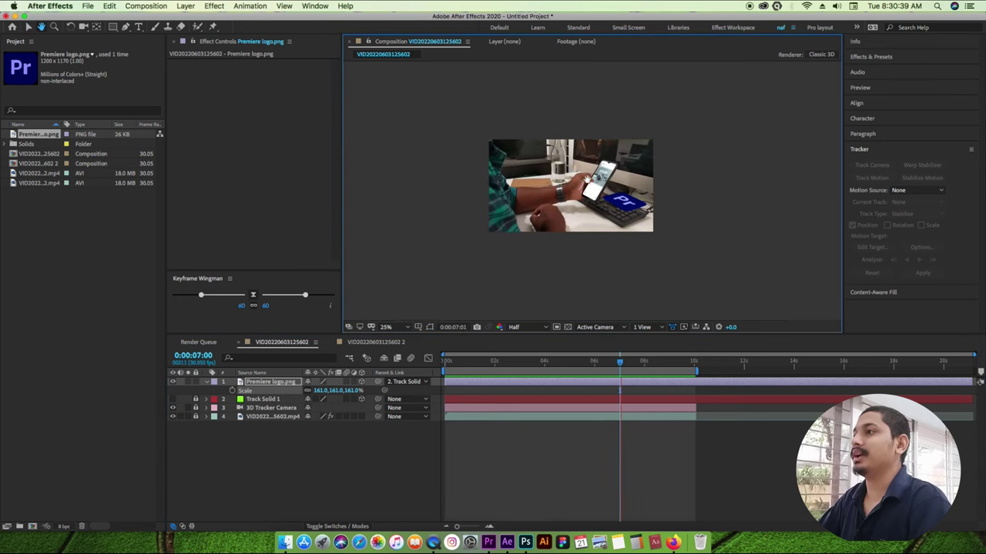
scroll(611, 257, up, 1)
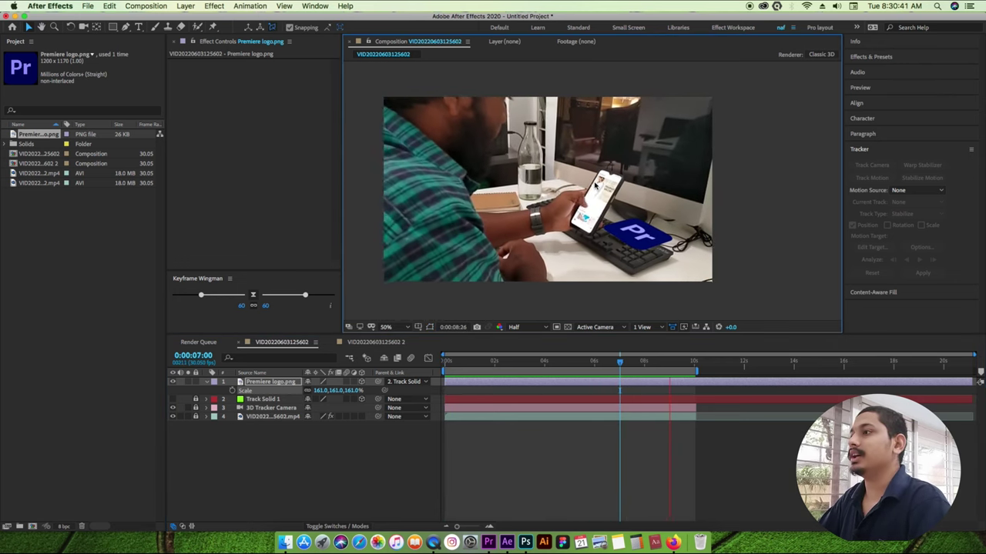
key(space)
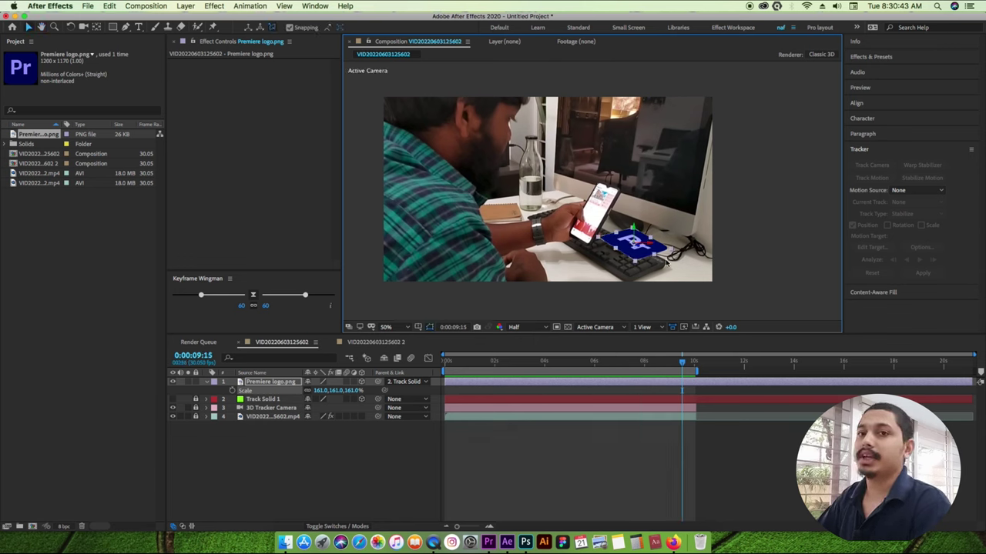
mouse_move(680, 362)
mouse_down()
mouse_move(445, 362)
mouse_move(695, 362)
mouse_move(608, 362)
mouse_up()
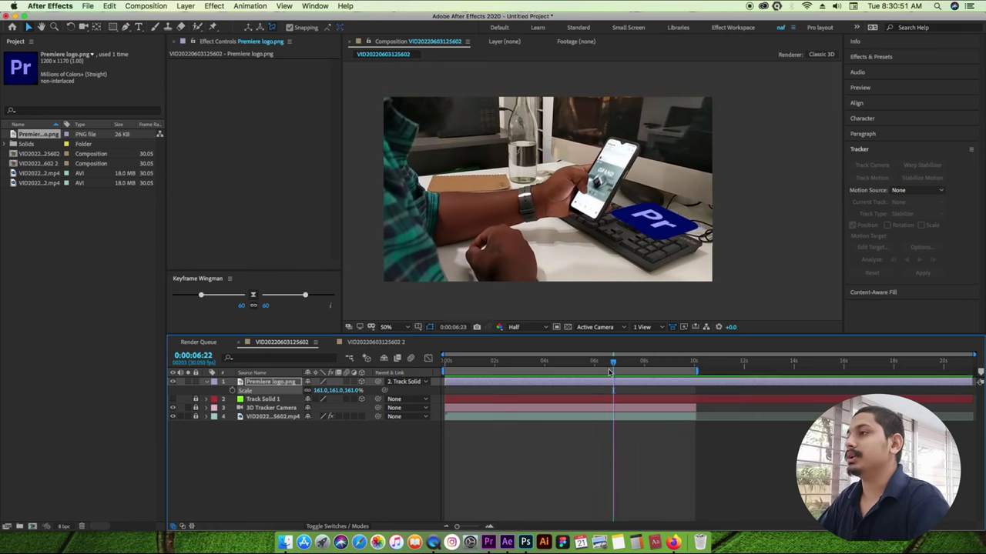
key(space)
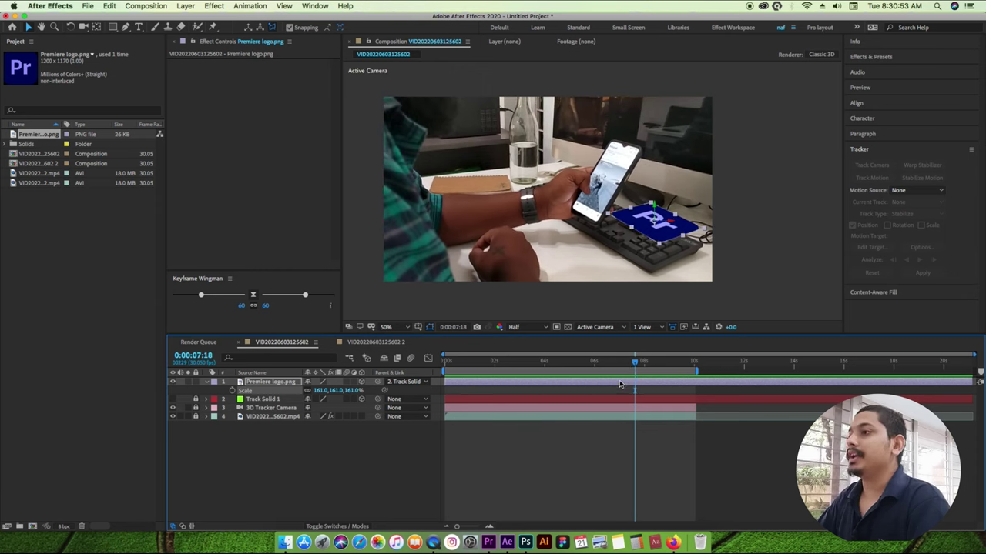